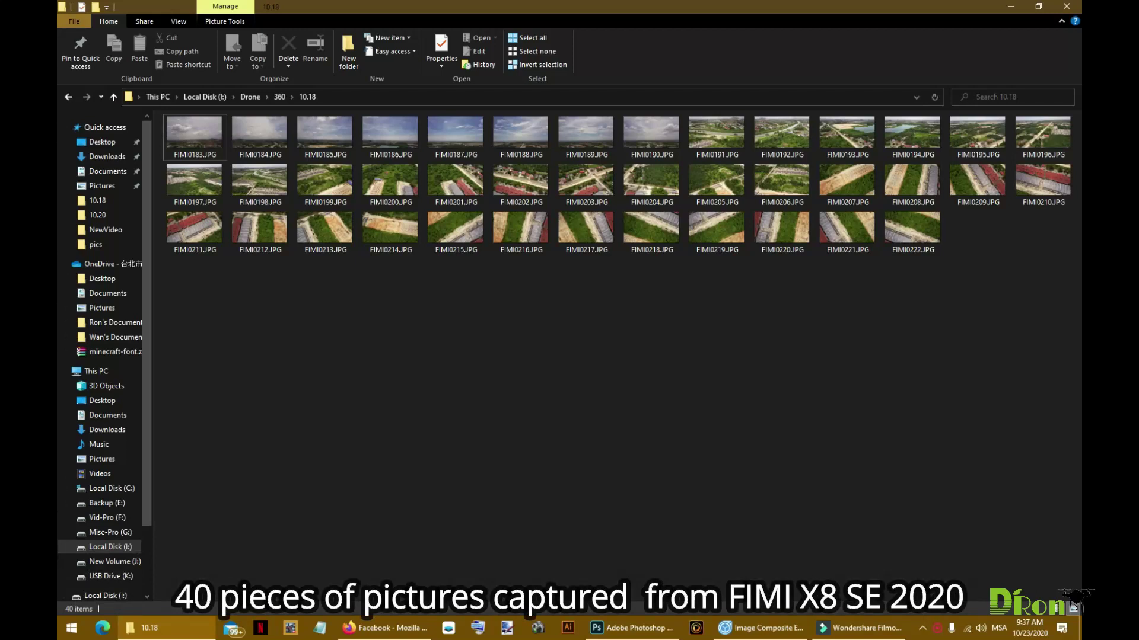
Select all 40 JPG drone photos (150 MB) in the 10.18 folder with Ctrl+A
{"action": "key", "text": "ctrl+a"}
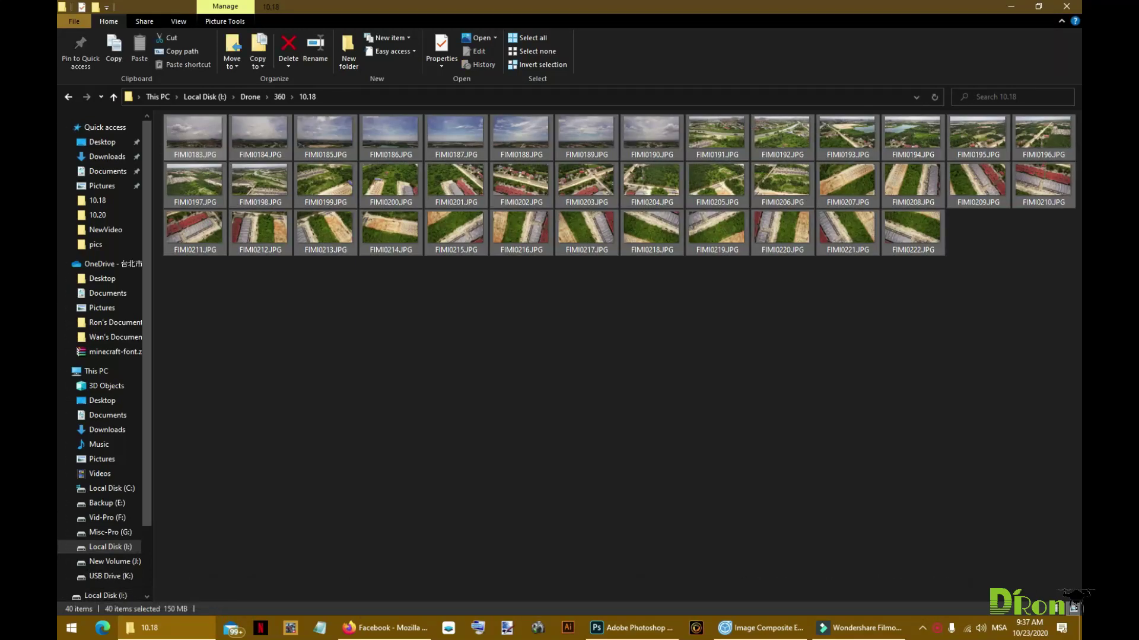
Launch Image Composite Editor and import all 40 photos as a new panorama from images
{"action": "left_click", "coordinate": [764, 629]}
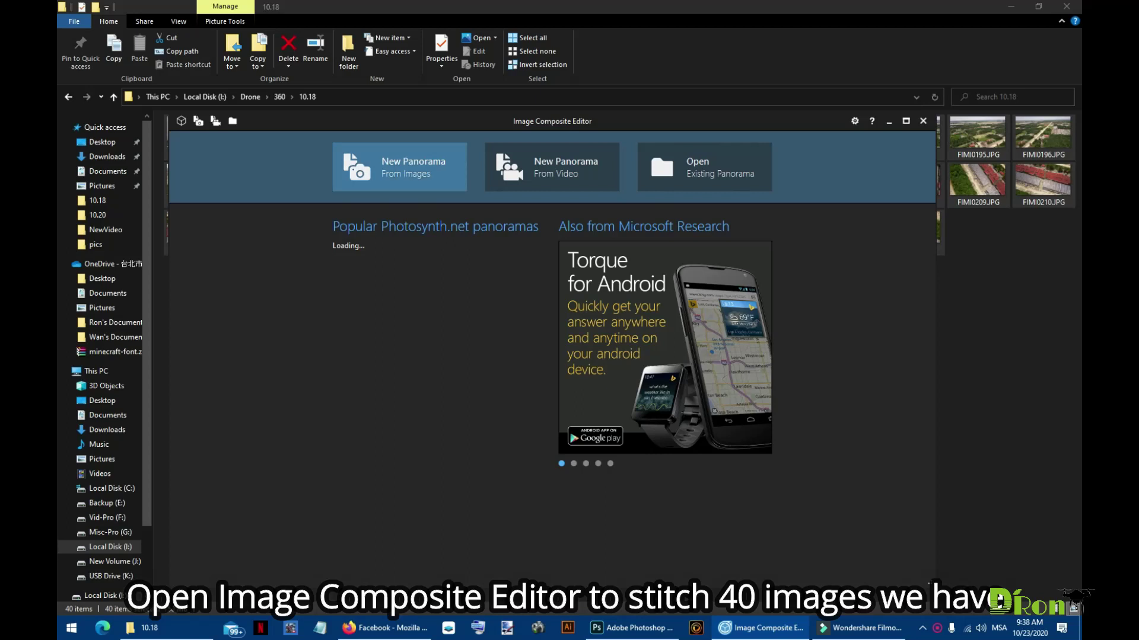
{"action": "left_click", "coordinate": [400, 166]}
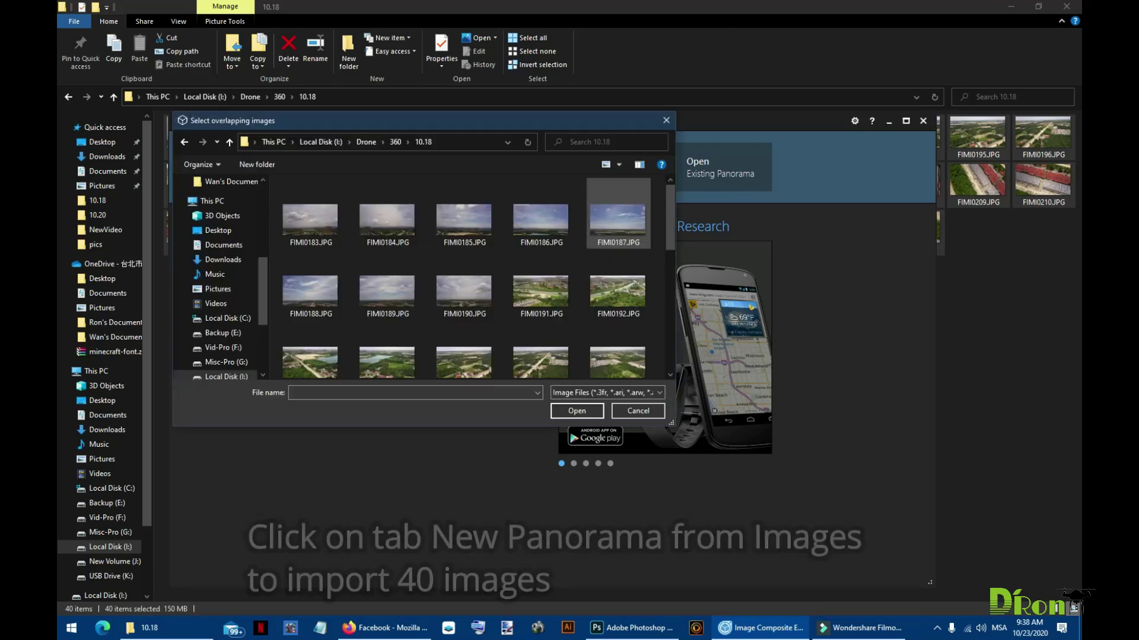
{"action": "key", "text": "ctrl+a"}
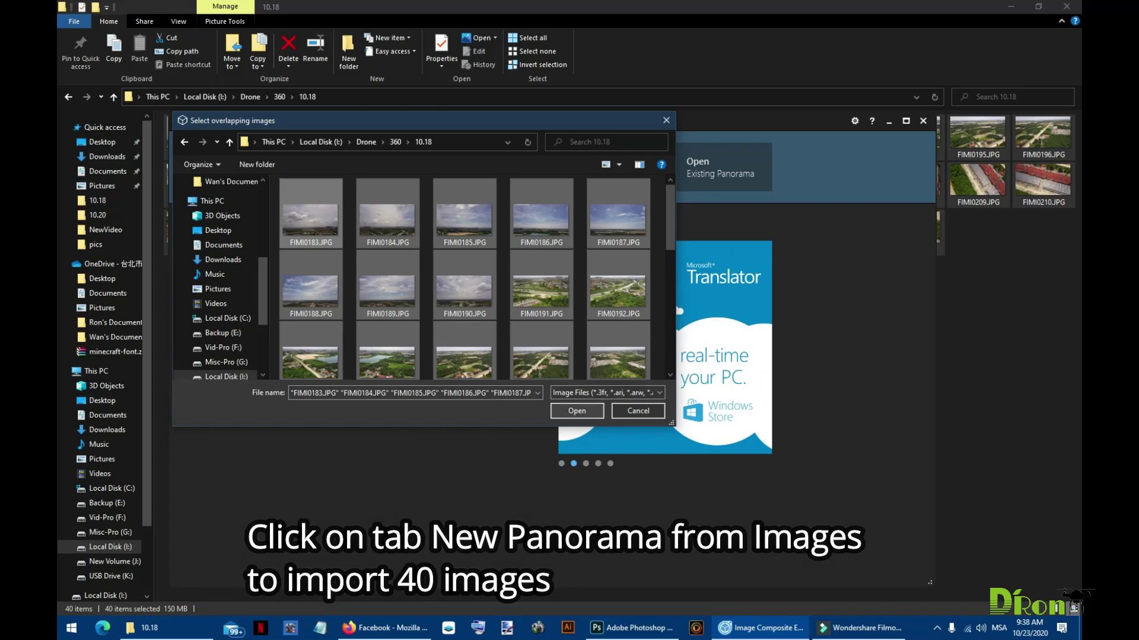
{"action": "key", "text": "Return"}
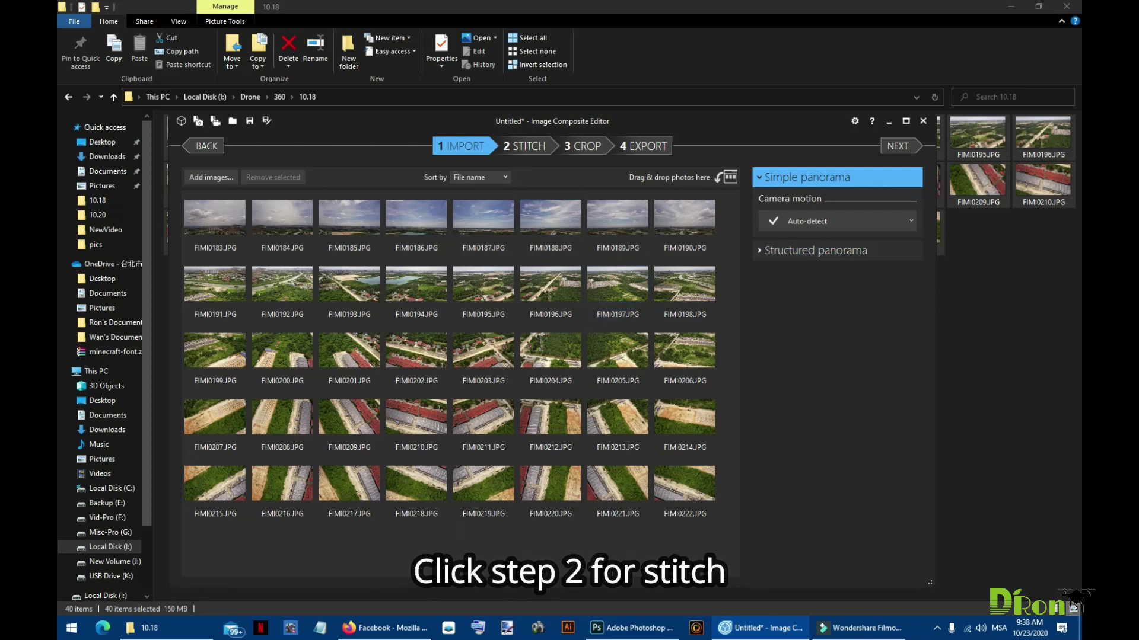
Stitch the 40 photos into a 21504×7147 Spherical panorama at 0 orientation, window maximized
{"action": "left_click", "coordinate": [525, 146]}
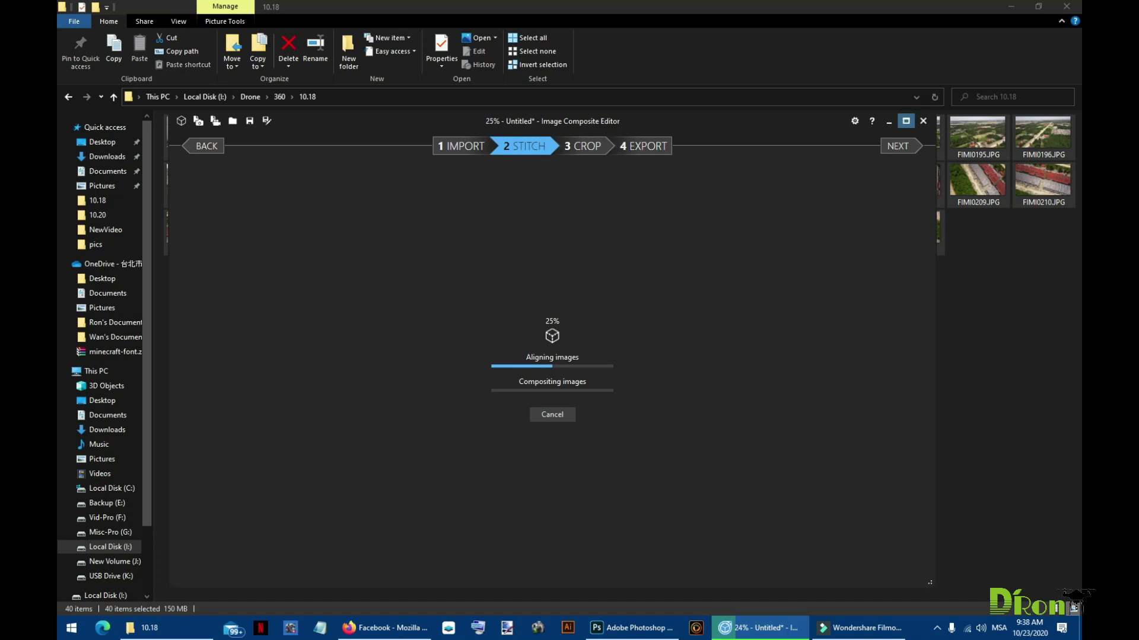
{"action": "left_click", "coordinate": [905, 122]}
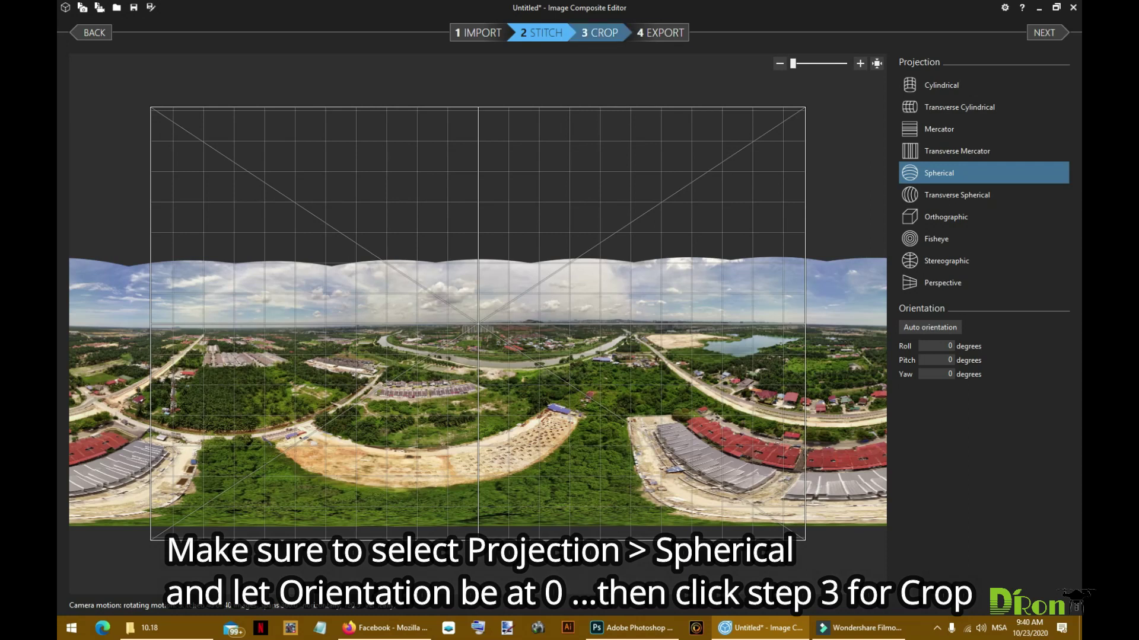
{"action": "left_click", "coordinate": [600, 32]}
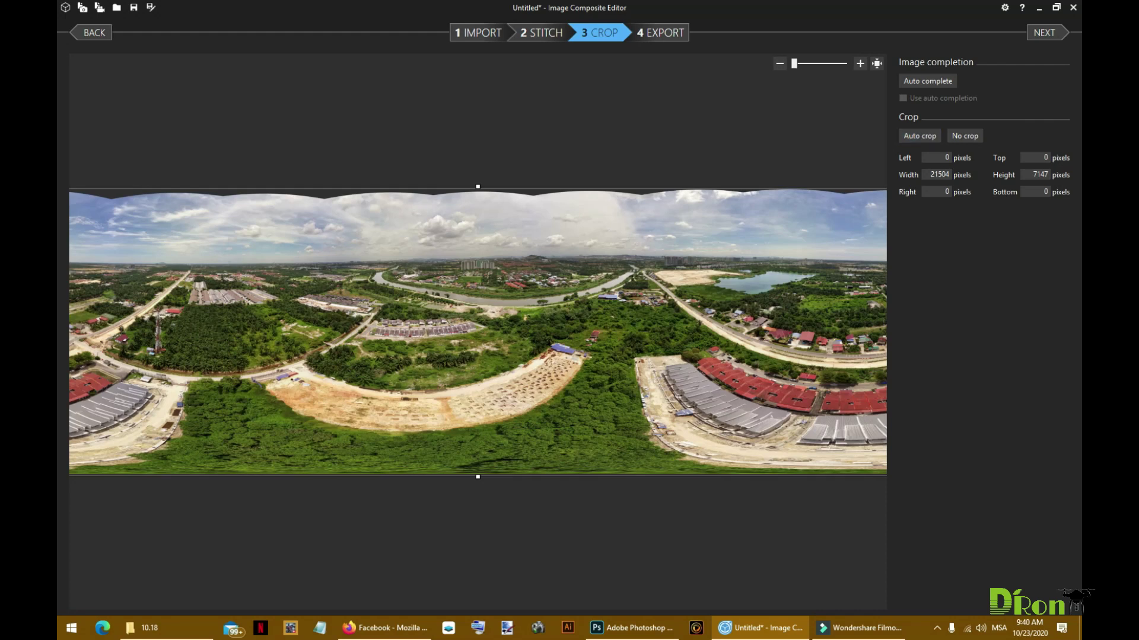
Crop off the wavy top border and set the export Quality to 100
{"action": "left_click", "coordinate": [919, 136]}
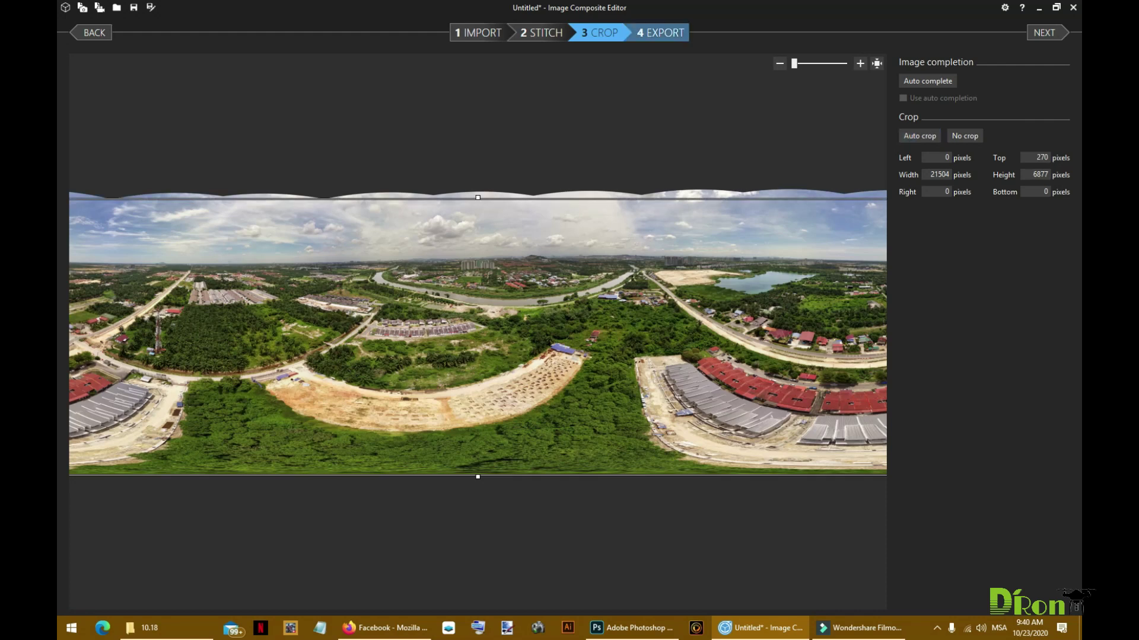
{"action": "left_click", "coordinate": [660, 32]}
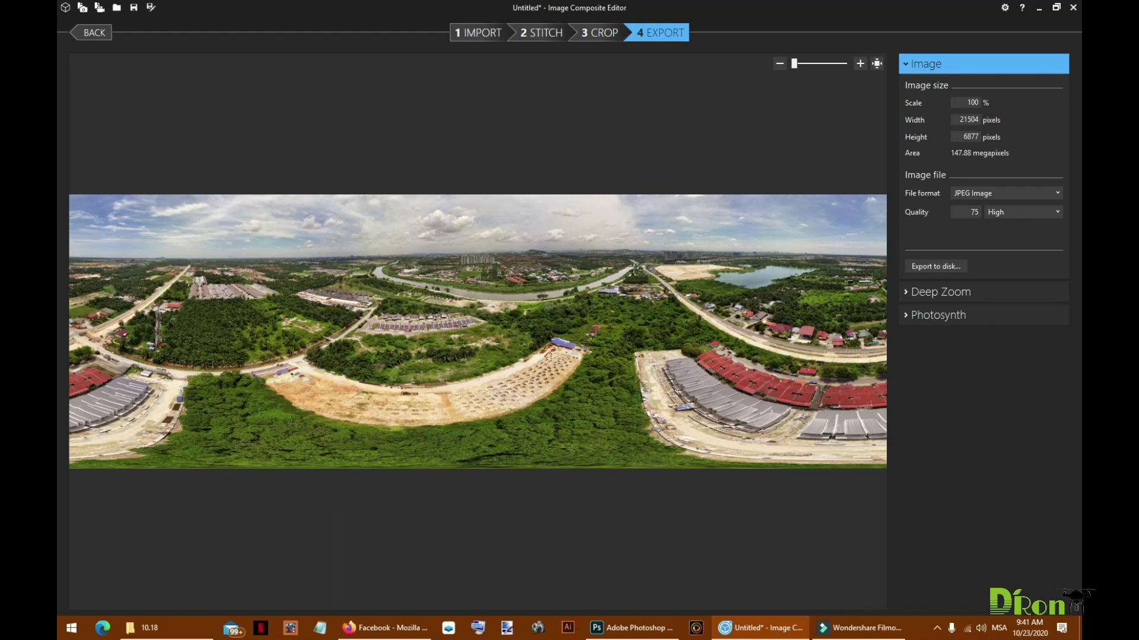
{"action": "key", "text": "Tab"}
{"action": "type", "text": "100"}
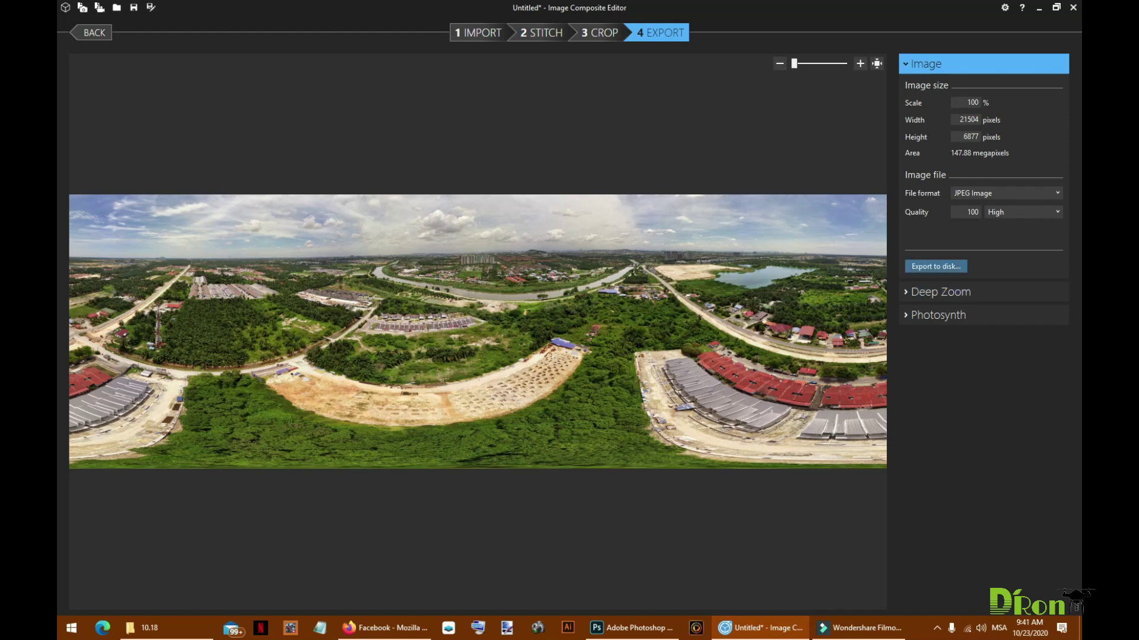
Export the panorama to disk as 360_stitch.jpg
{"action": "left_click", "coordinate": [934, 266]}
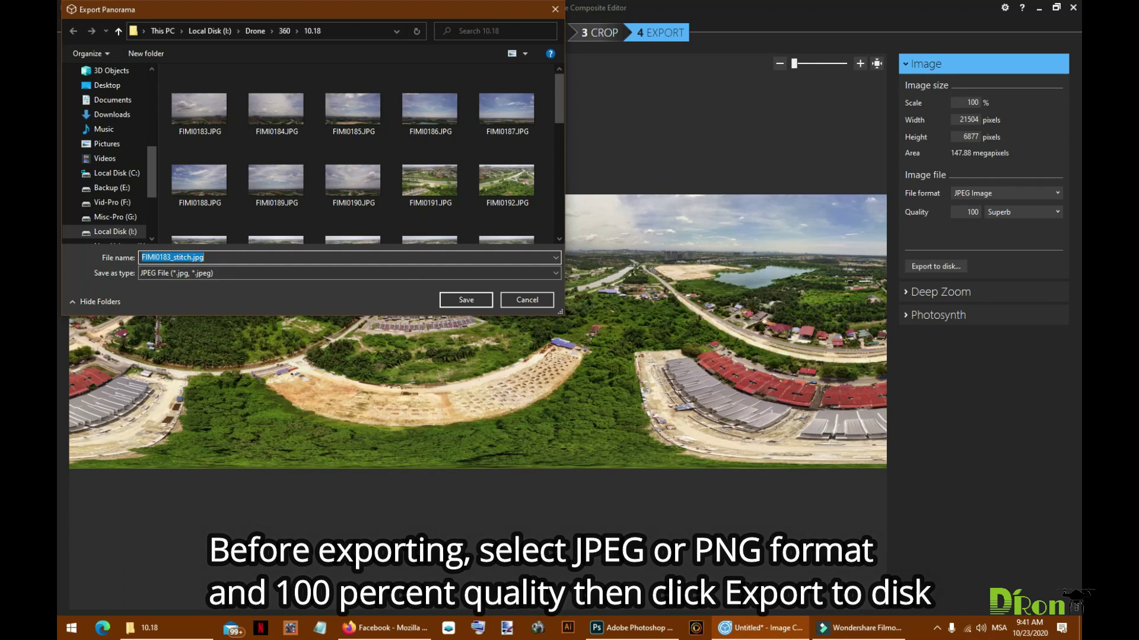
{"action": "left_click", "coordinate": [172, 258]}
{"action": "key", "text": "BackSpace"}
{"action": "key", "text": "BackSpace"}
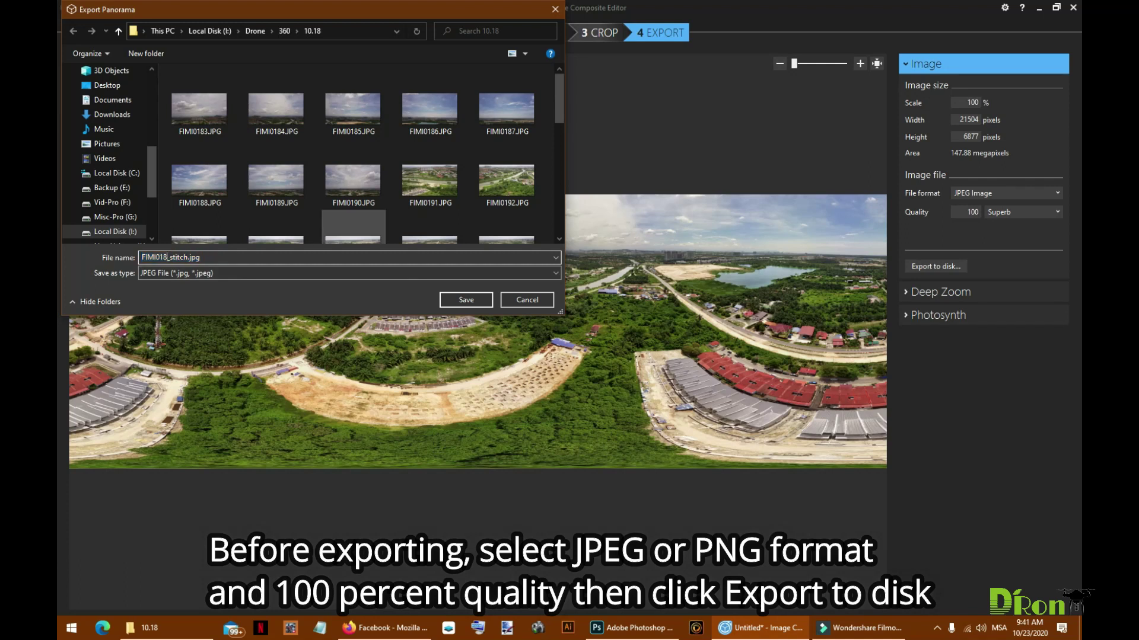
{"action": "key", "text": "BackSpace"}
{"action": "key", "text": "BackSpace"}
{"action": "key", "text": "BackSpace"}
{"action": "type", "text": "36"}
{"action": "type", "text": "0"}
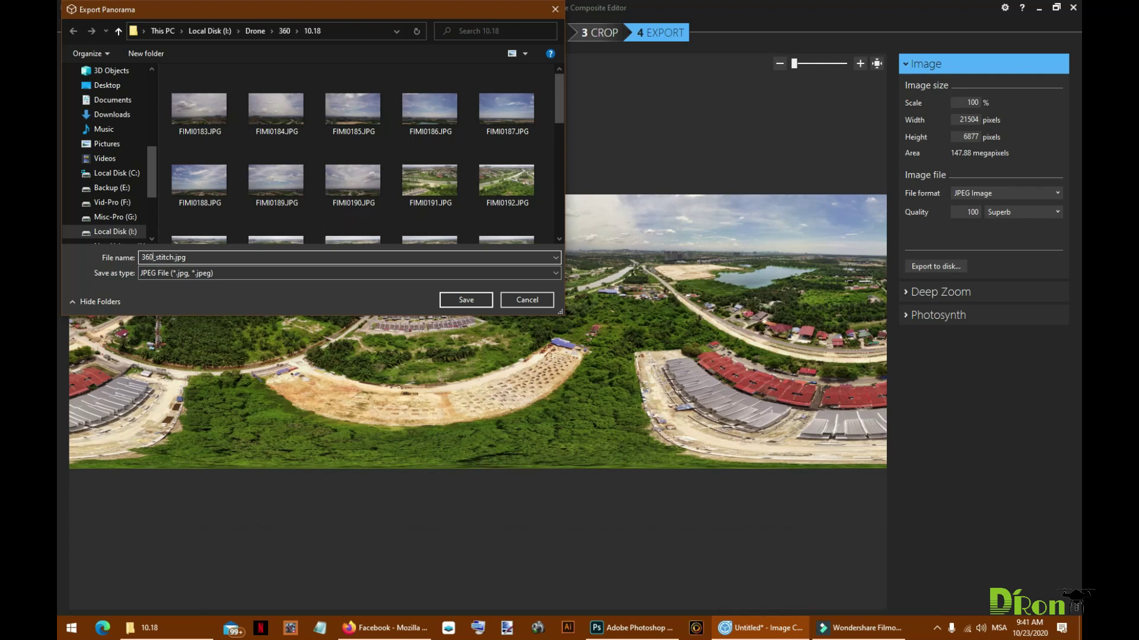
{"action": "key", "text": "Return"}
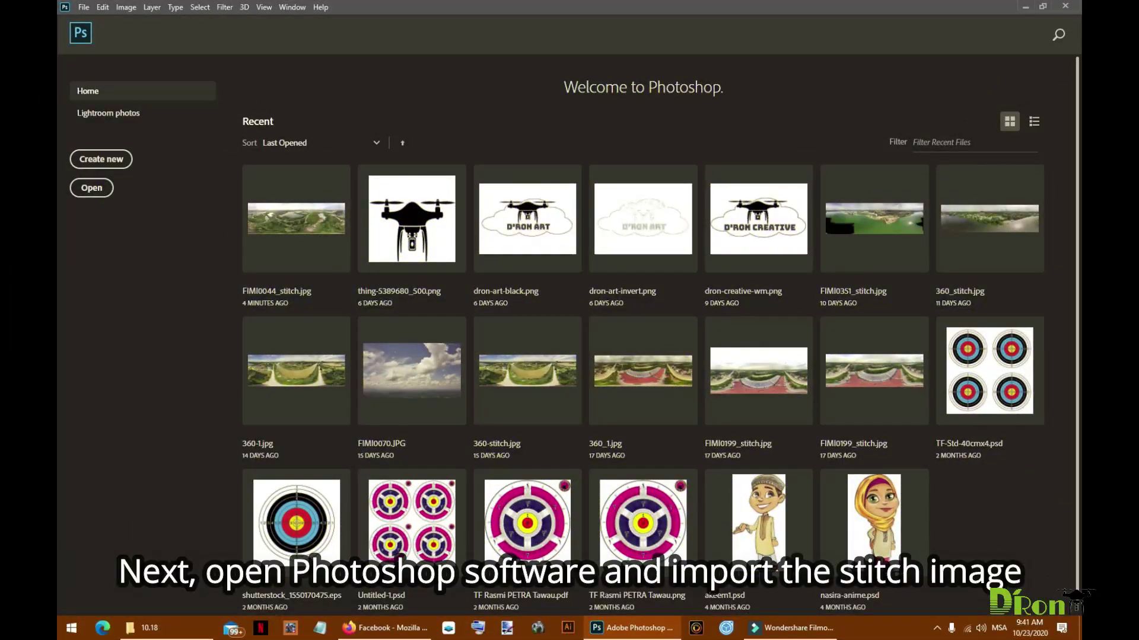
Open 360_stitch.jpg in Photoshop
{"action": "left_click", "coordinate": [92, 188]}
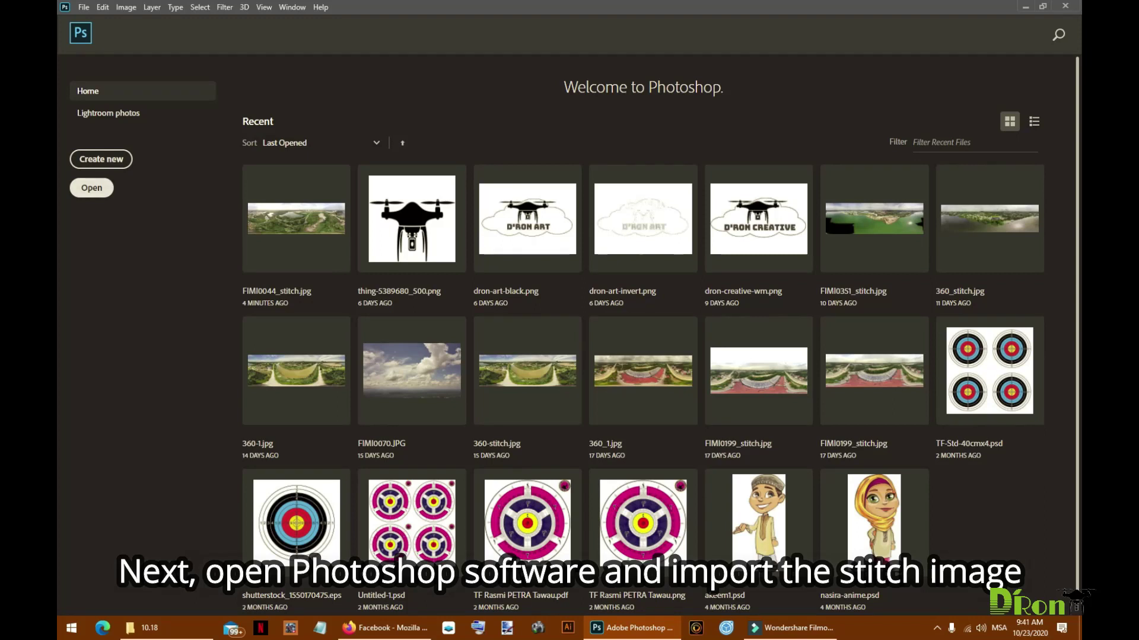
{"action": "left_click", "coordinate": [200, 125]}
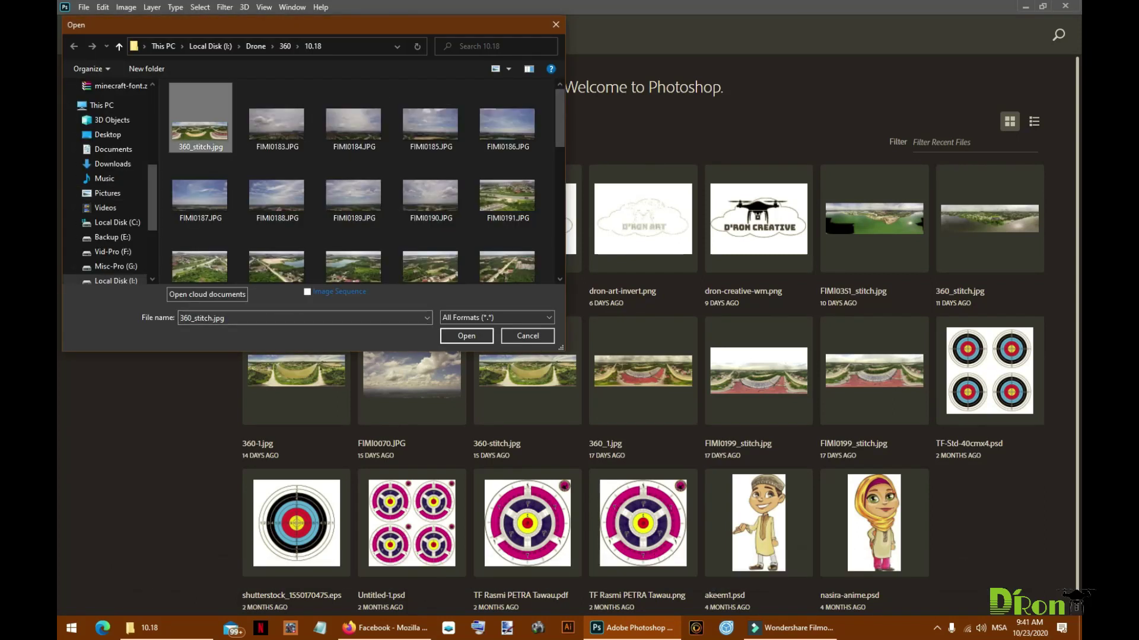
{"action": "left_click", "coordinate": [466, 336]}
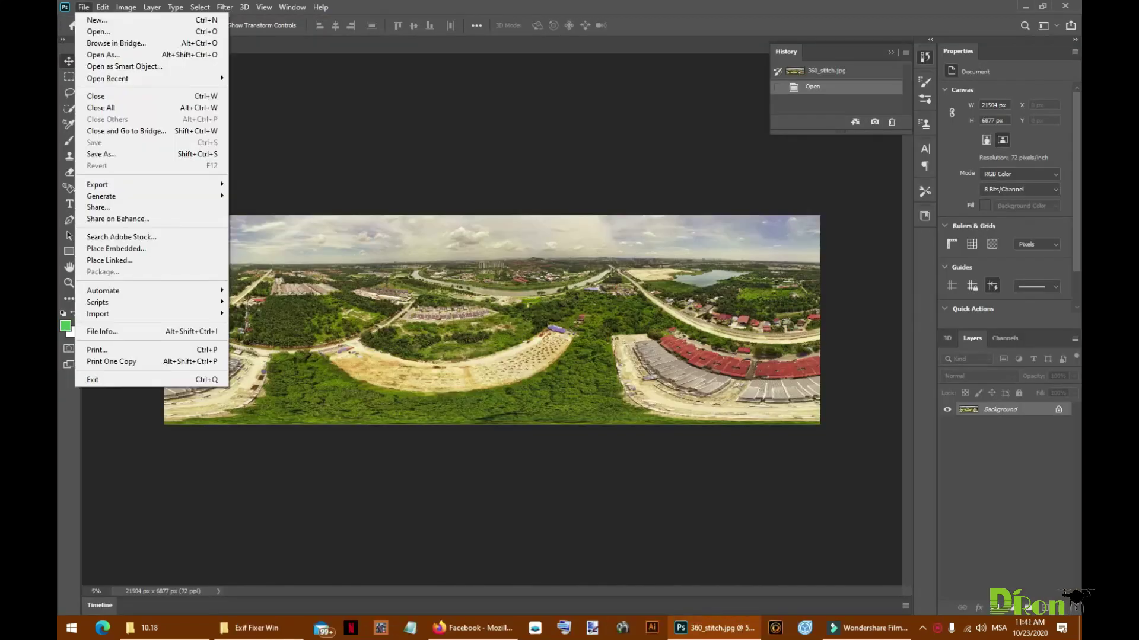
{"action": "key", "text": "Escape"}
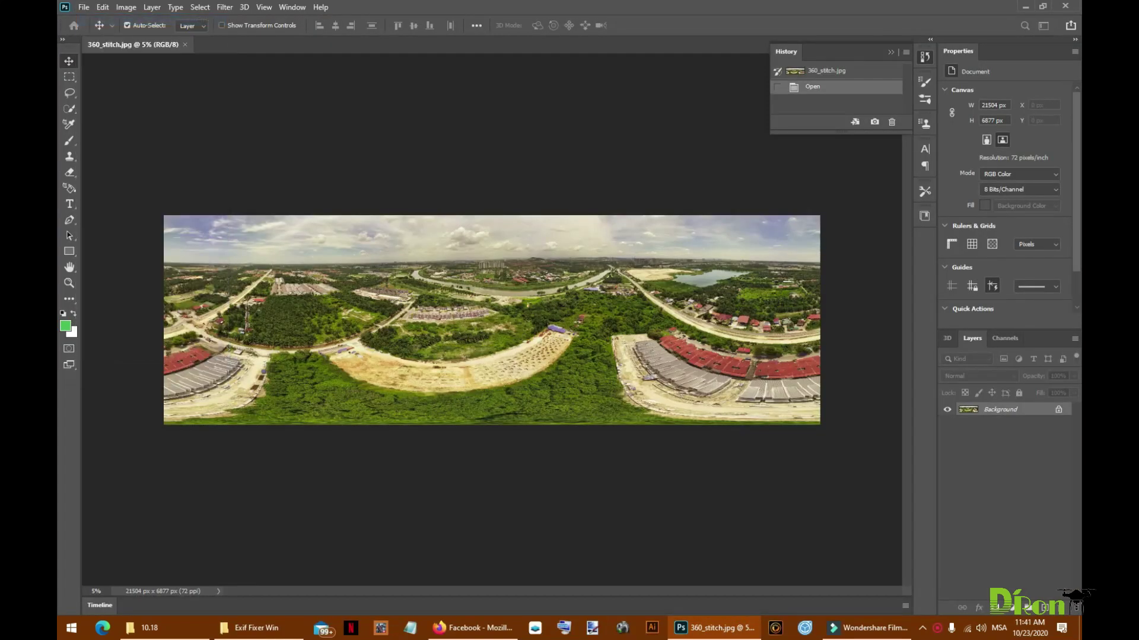
Create a new blank white 6000×3000 px document at 72 ppi
{"action": "key", "text": "ctrl+n"}
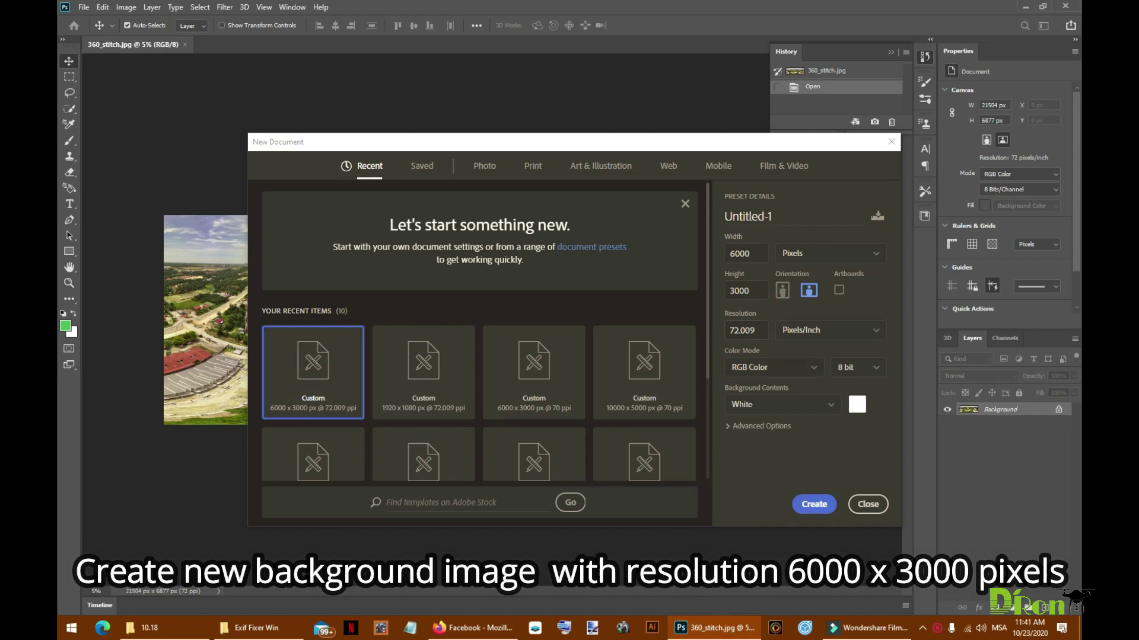
{"action": "key", "text": "Tab"}
{"action": "type", "text": "72"}
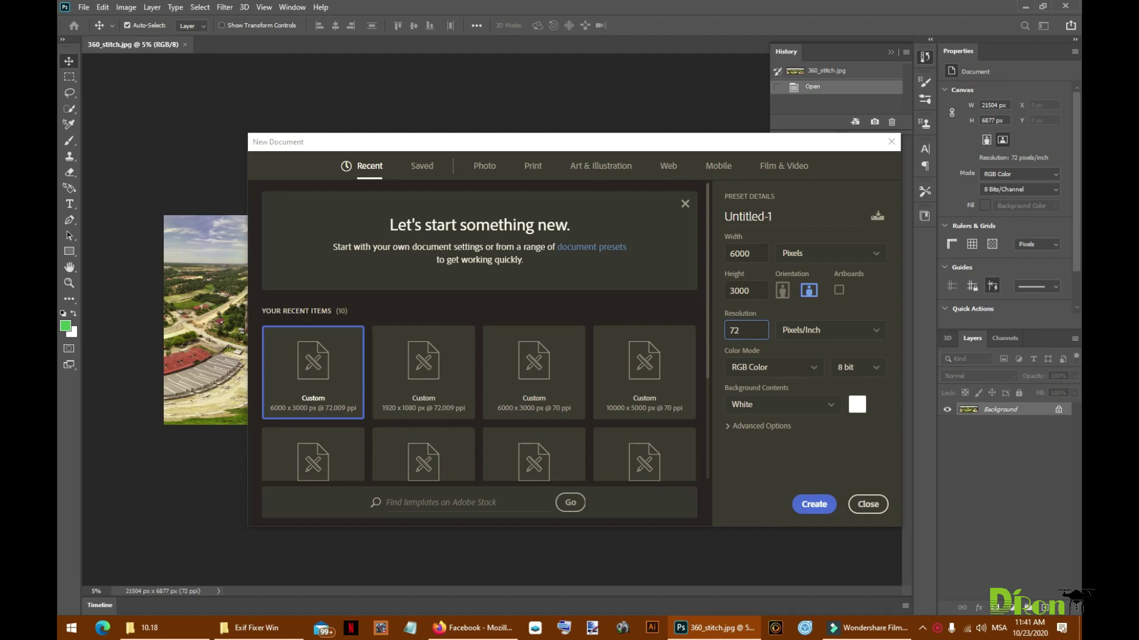
{"action": "key", "text": "Return"}
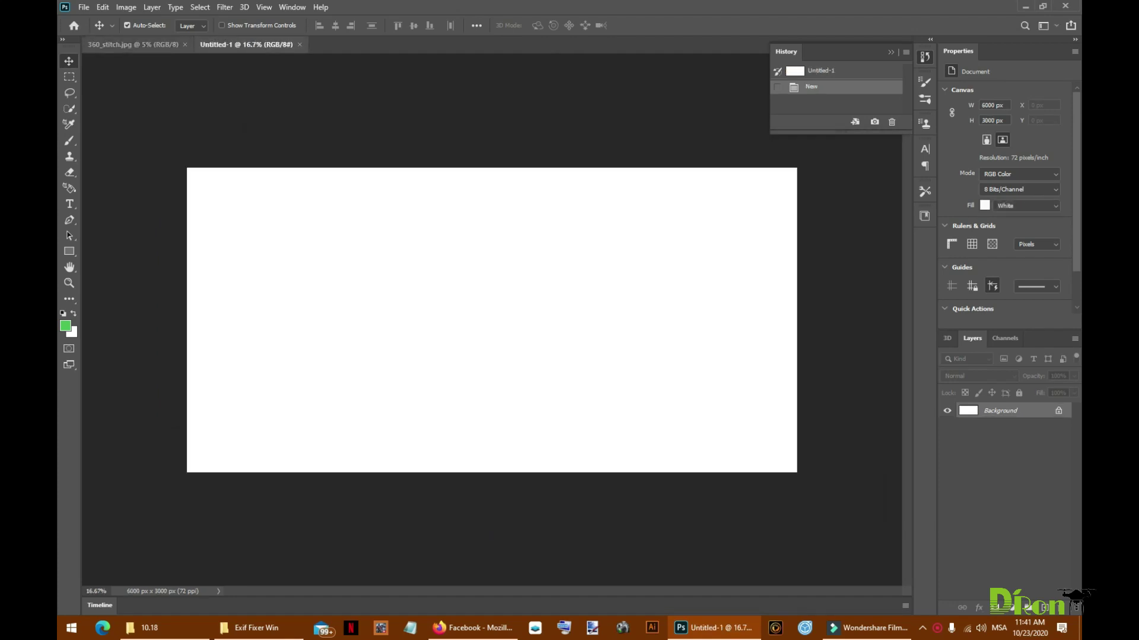
Resize the panorama layer to 6000×1919 px and place it along the canvas bottom edge
{"action": "key", "text": "ctrl+Tab"}
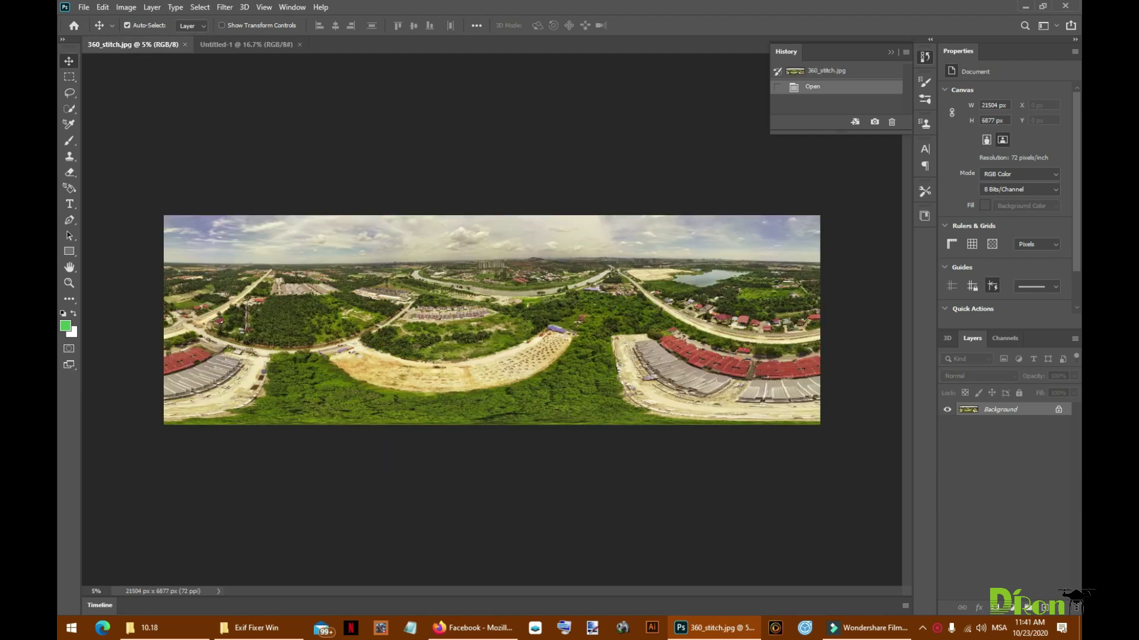
{"action": "key", "text": "ctrl+Tab"}
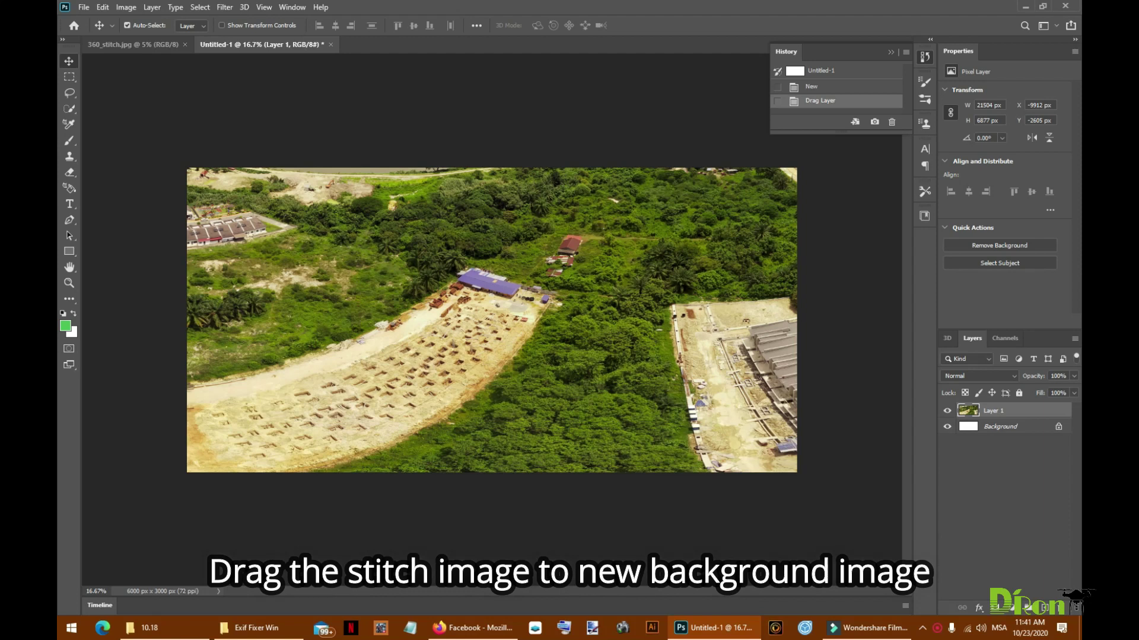
{"action": "key", "text": "ctrl+t"}
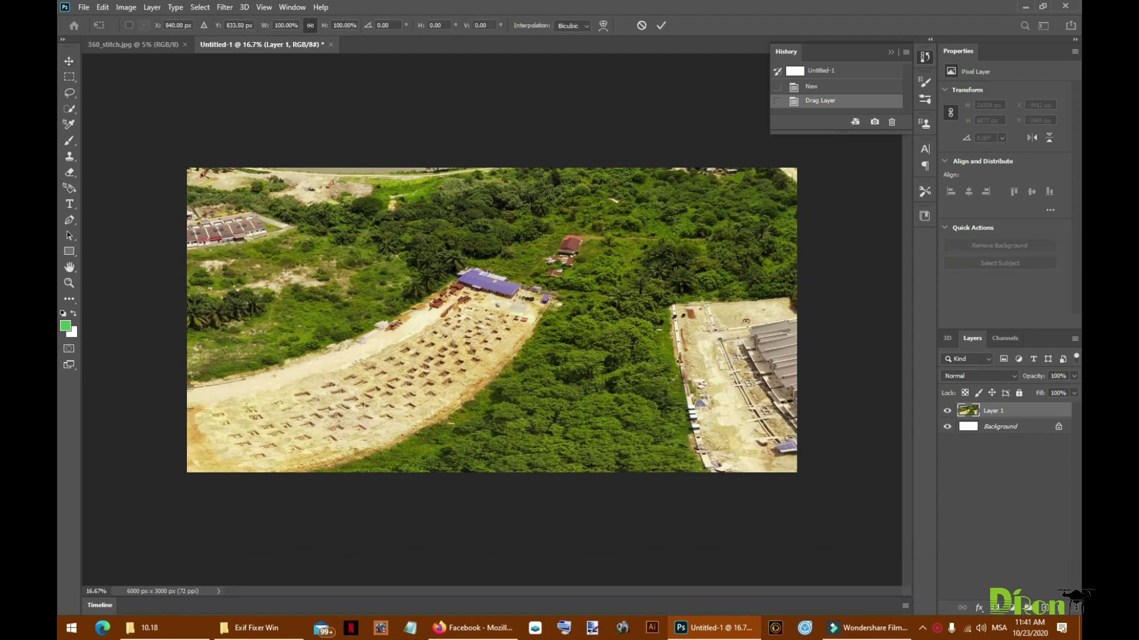
{"action": "type", "text": "3"}
{"action": "type", "text": "0"}
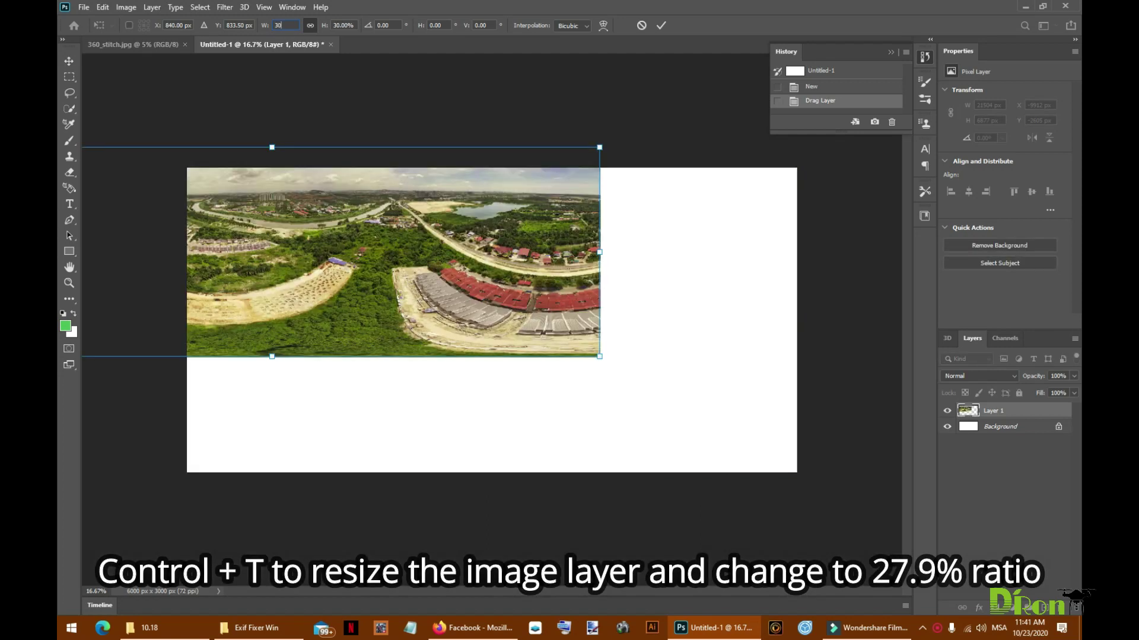
{"action": "key", "text": "Return"}
{"action": "left_click_drag", "start_coordinate": [323, 179], "coordinate": [538, 307]}
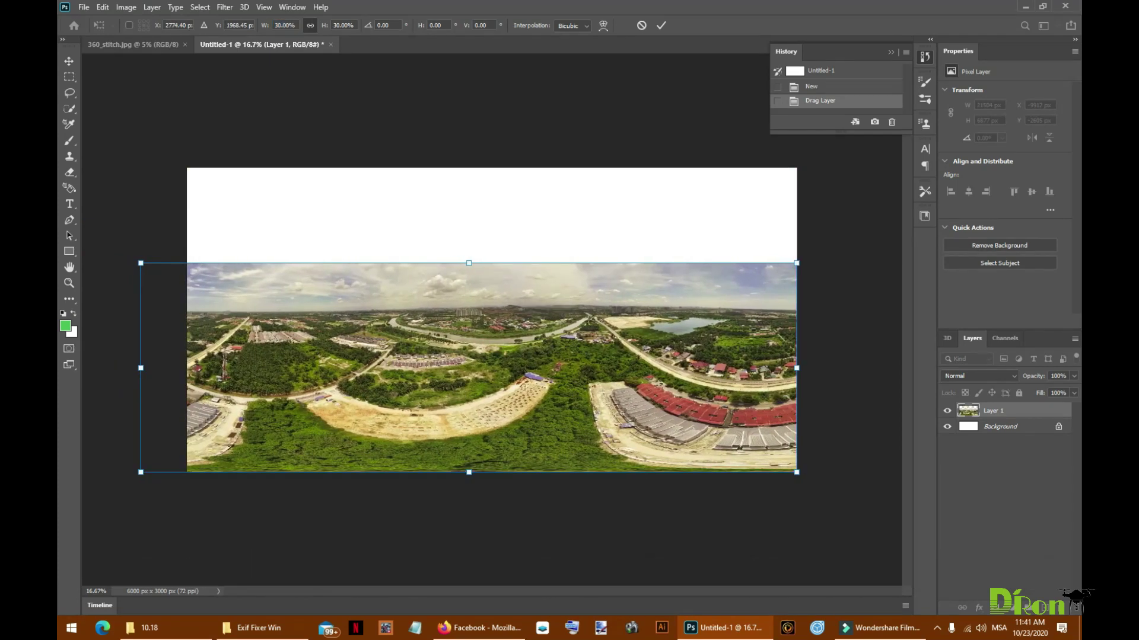
{"action": "left_click_drag", "start_coordinate": [141, 368], "coordinate": [187, 367]}
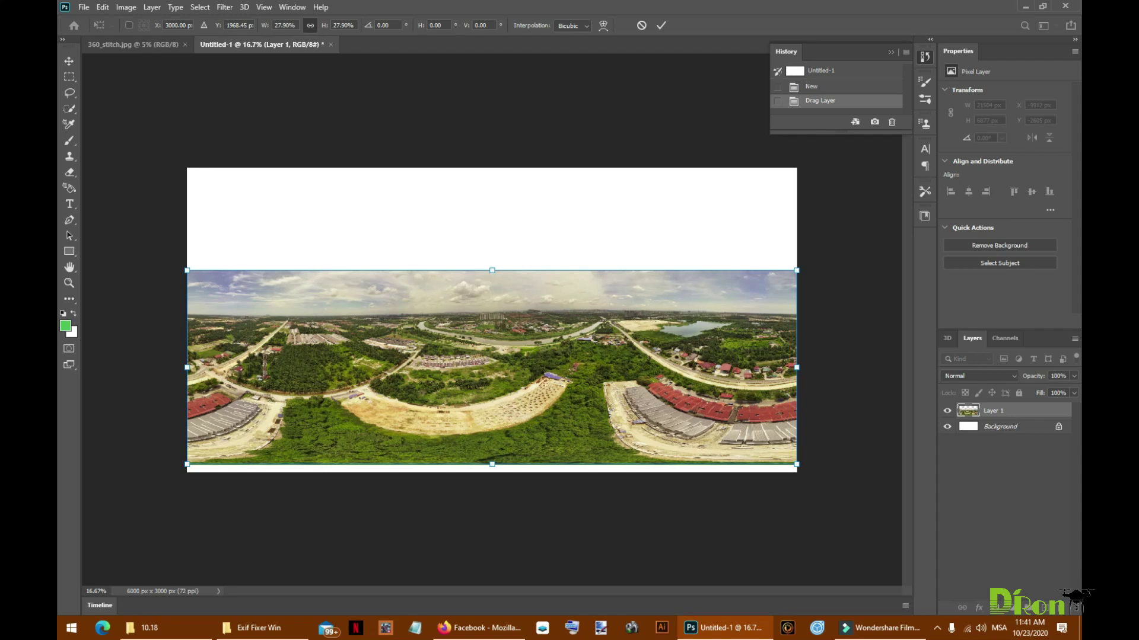
{"action": "left_click_drag", "start_coordinate": [392, 309], "coordinate": [391, 315]}
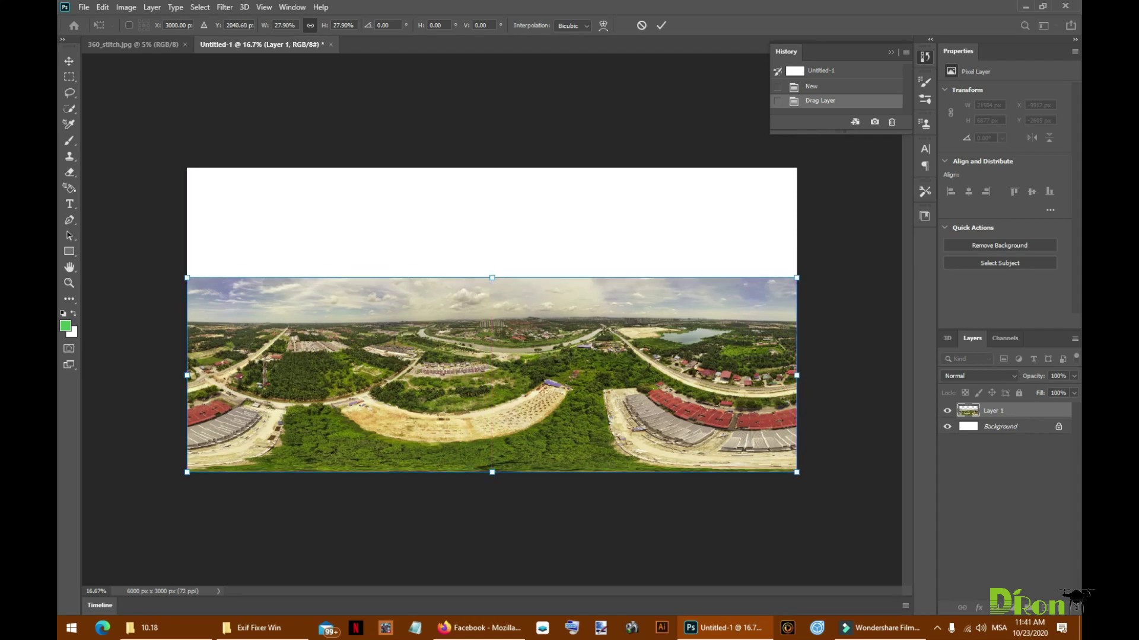
{"action": "key", "text": "Return"}
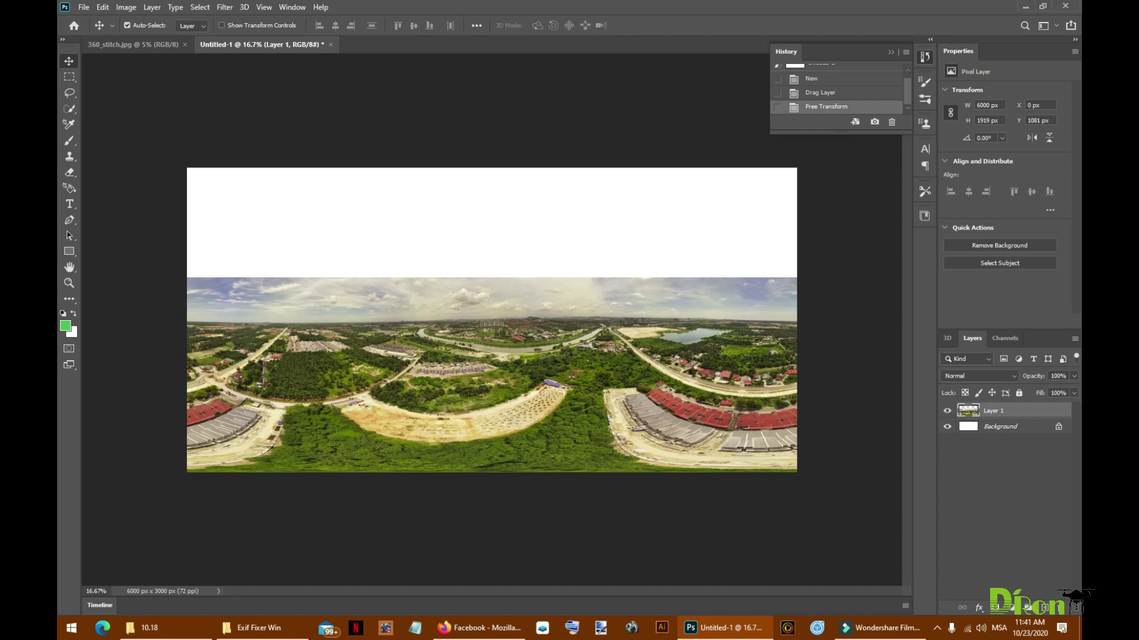
Select outside Layer 1's pixels and Content-Aware Fill the white strip with sky
{"action": "left_click", "coordinate": [126, 25]}
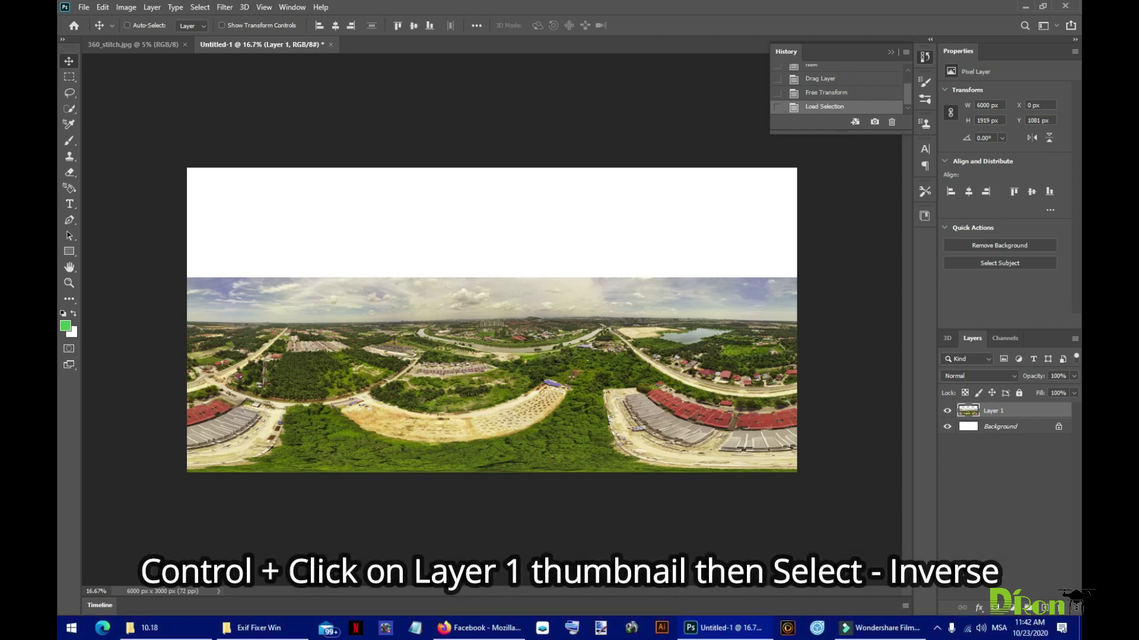
{"action": "left_click", "coordinate": [967, 409], "text": "ctrl"}
{"action": "left_click", "coordinate": [200, 7]}
{"action": "left_click", "coordinate": [210, 54]}
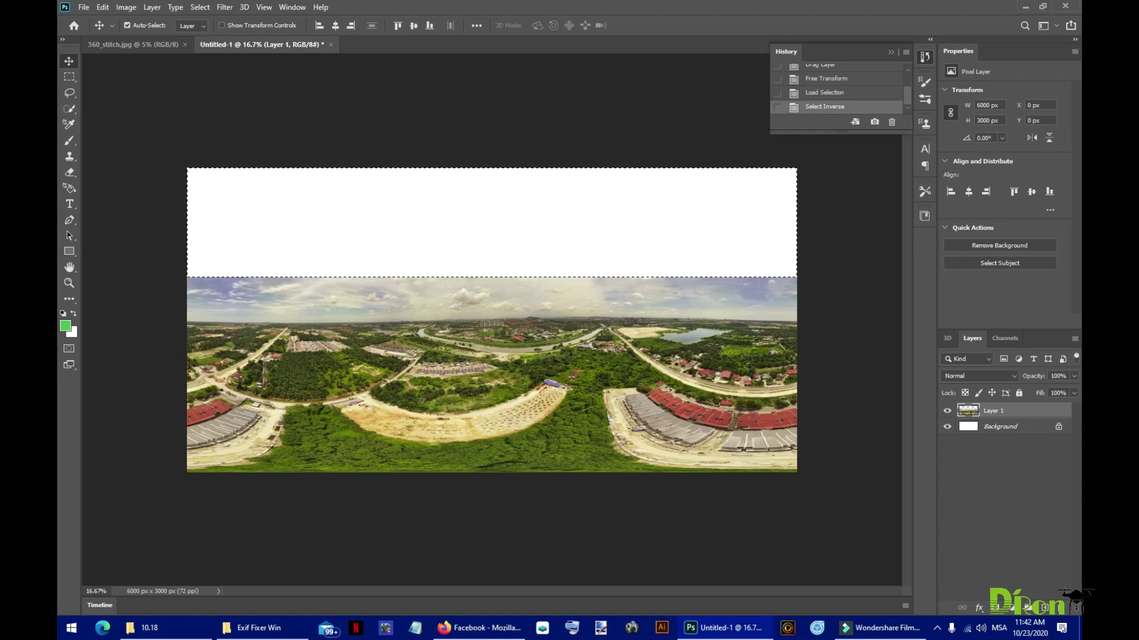
{"action": "key", "text": "shift+F5"}
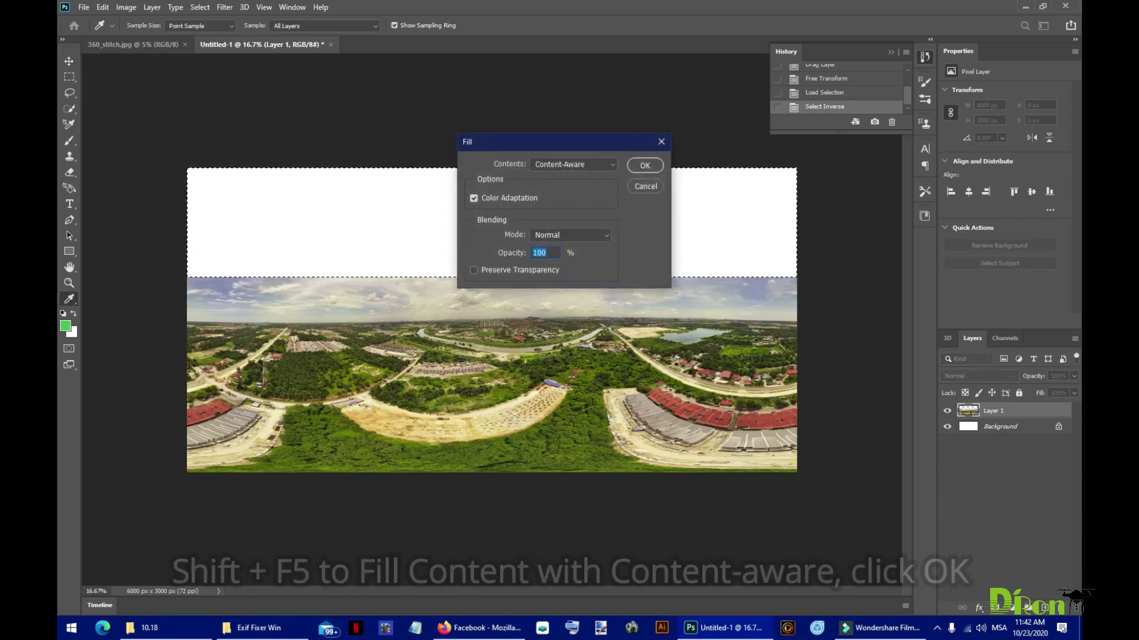
{"action": "key", "text": "Return"}
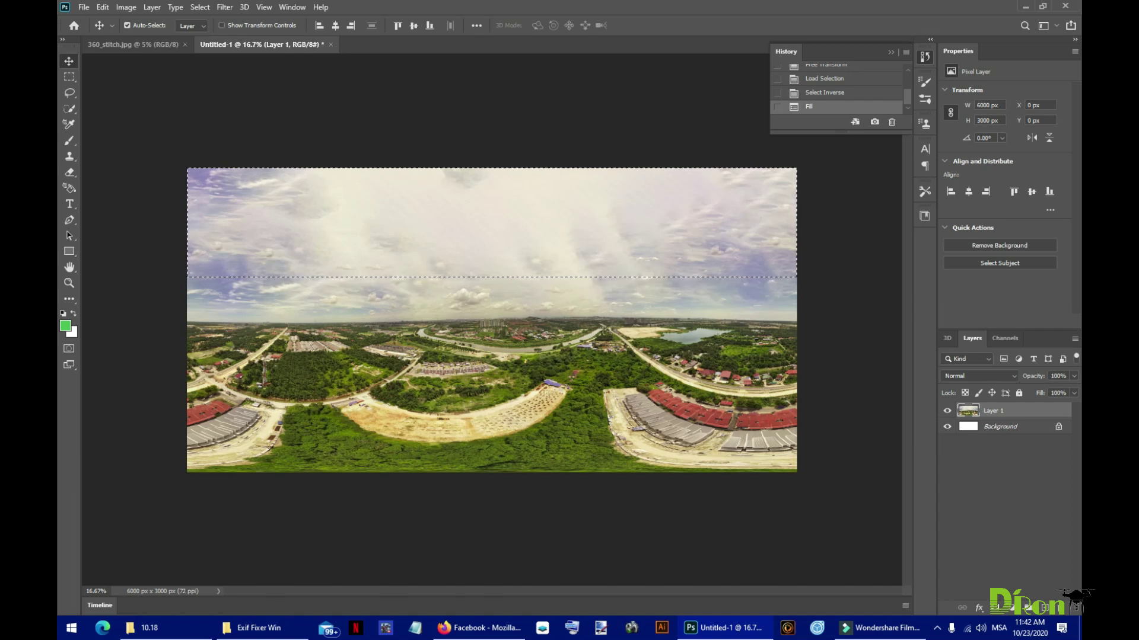
{"action": "key", "text": "m"}
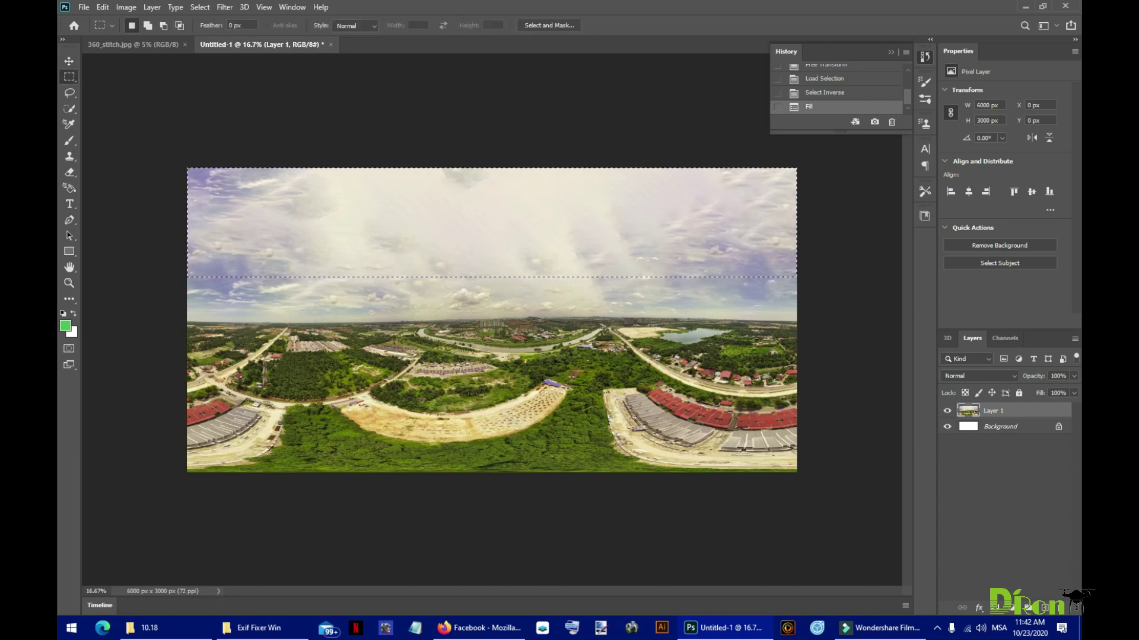
Deselect, switch to the Move tool, and apply Image > Auto Tone to the panorama
{"action": "key", "text": "ctrl+d"}
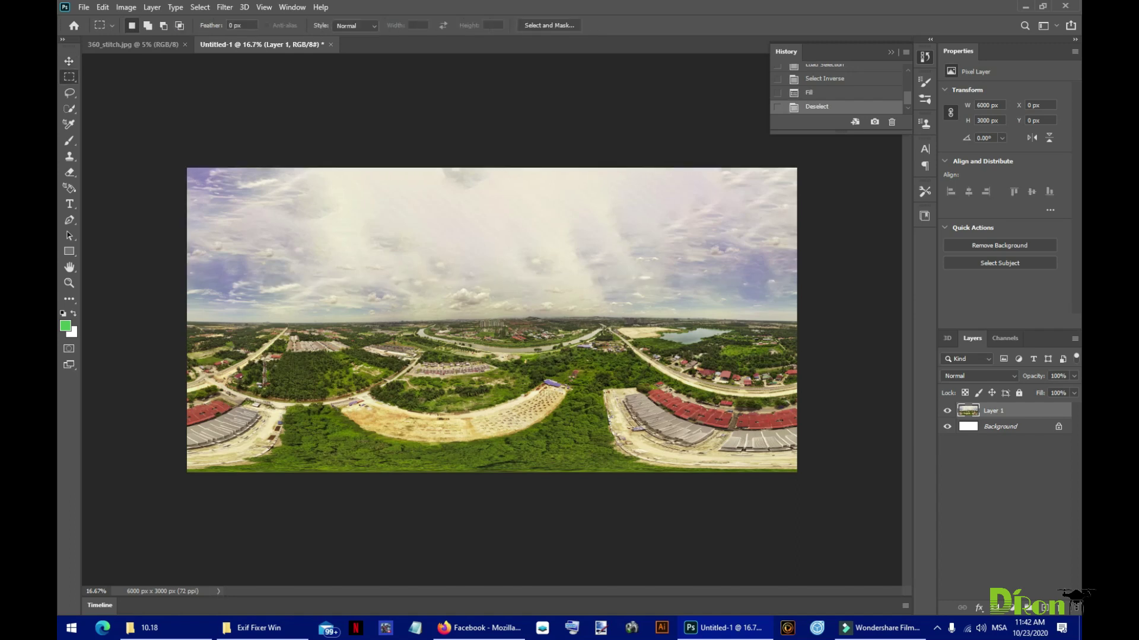
{"action": "key", "text": "v"}
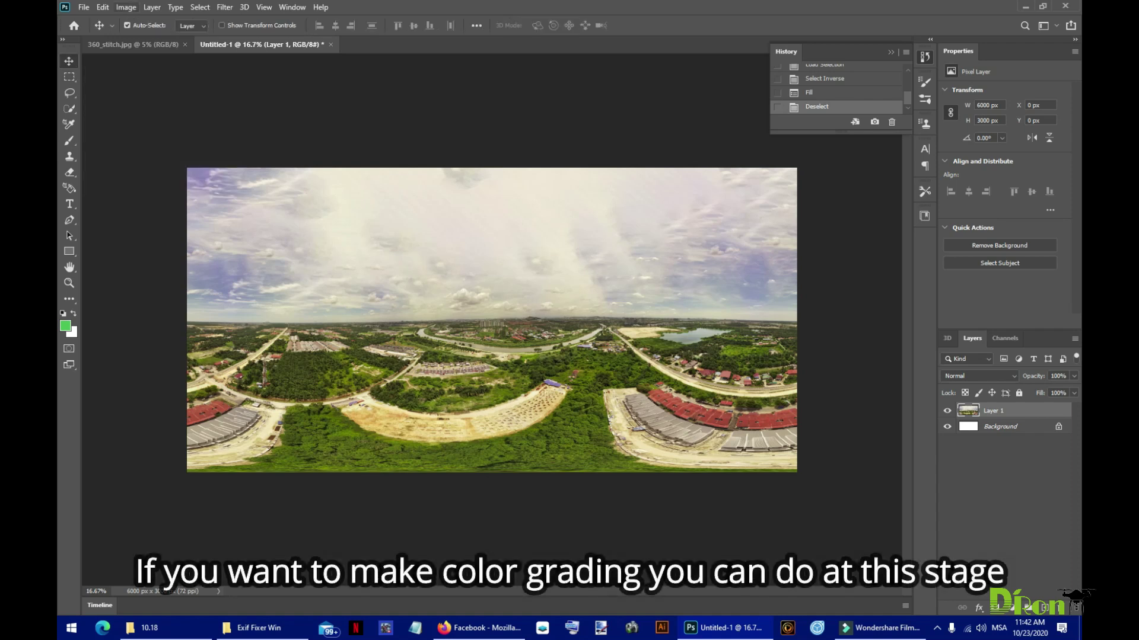
{"action": "left_click", "coordinate": [125, 7]}
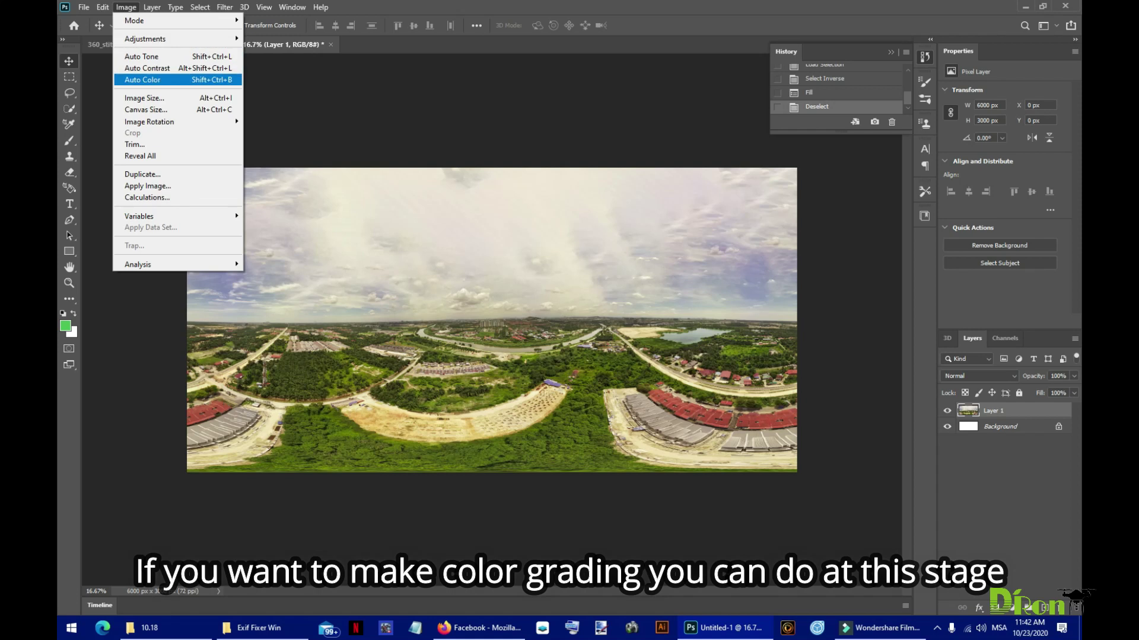
{"action": "key", "text": "Up"}
{"action": "key", "text": "Up"}
{"action": "key", "text": "Return"}
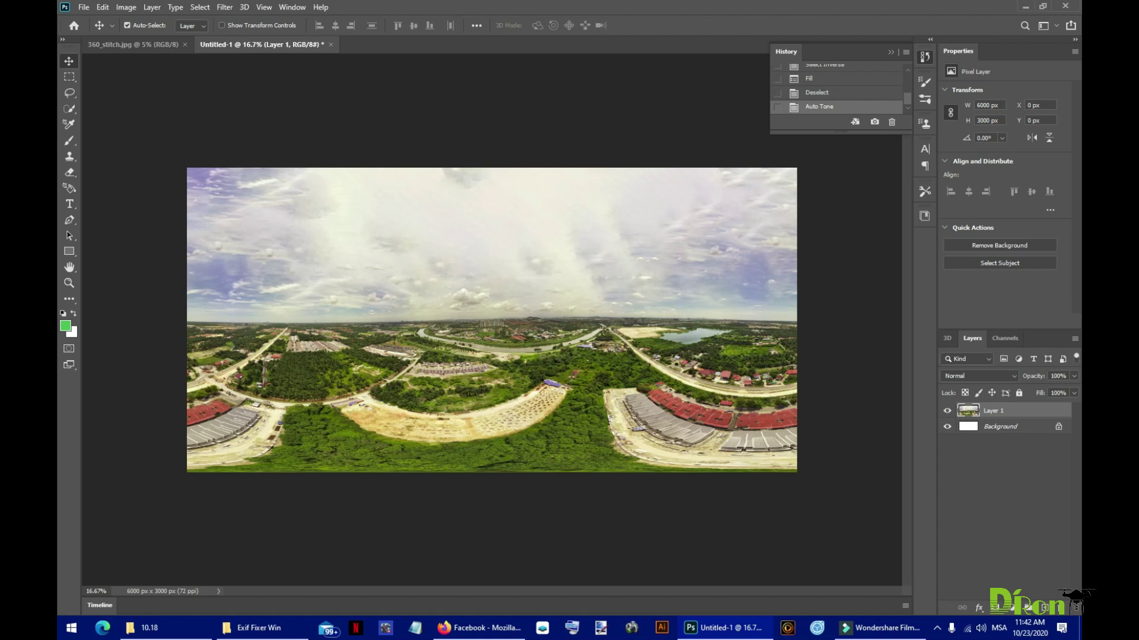
Apply a Hue/Saturation adjustment raising Saturation to about +19
{"action": "left_click", "coordinate": [125, 7]}
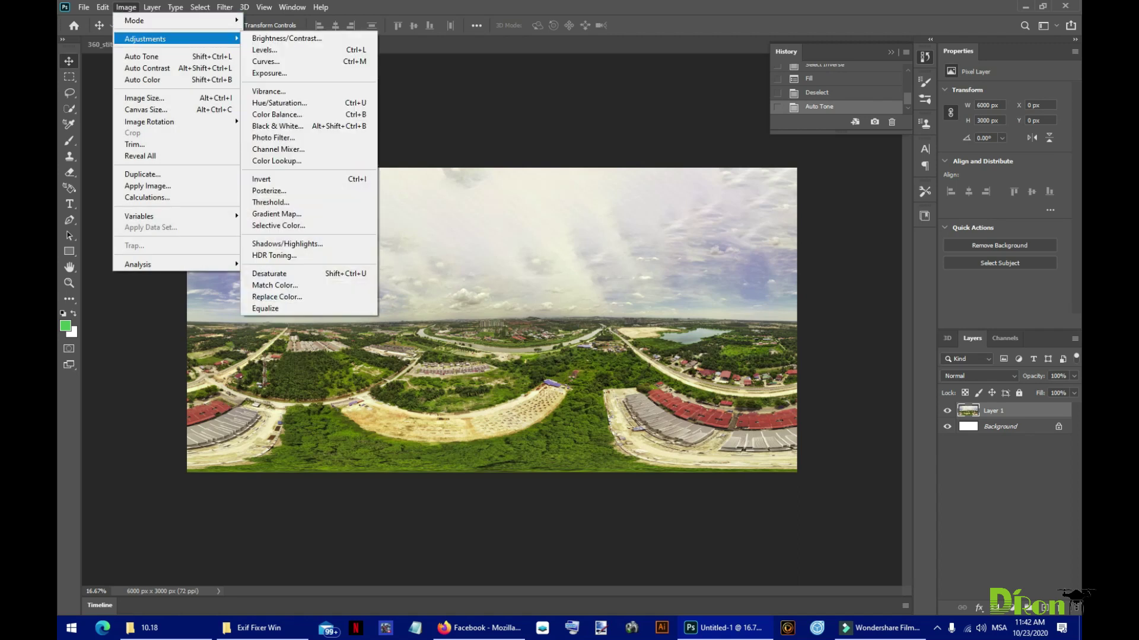
{"action": "key", "text": "Right"}
{"action": "key", "text": "Down"}
{"action": "key", "text": "Down"}
{"action": "key", "text": "Down"}
{"action": "key", "text": "Down"}
{"action": "key", "text": "Down"}
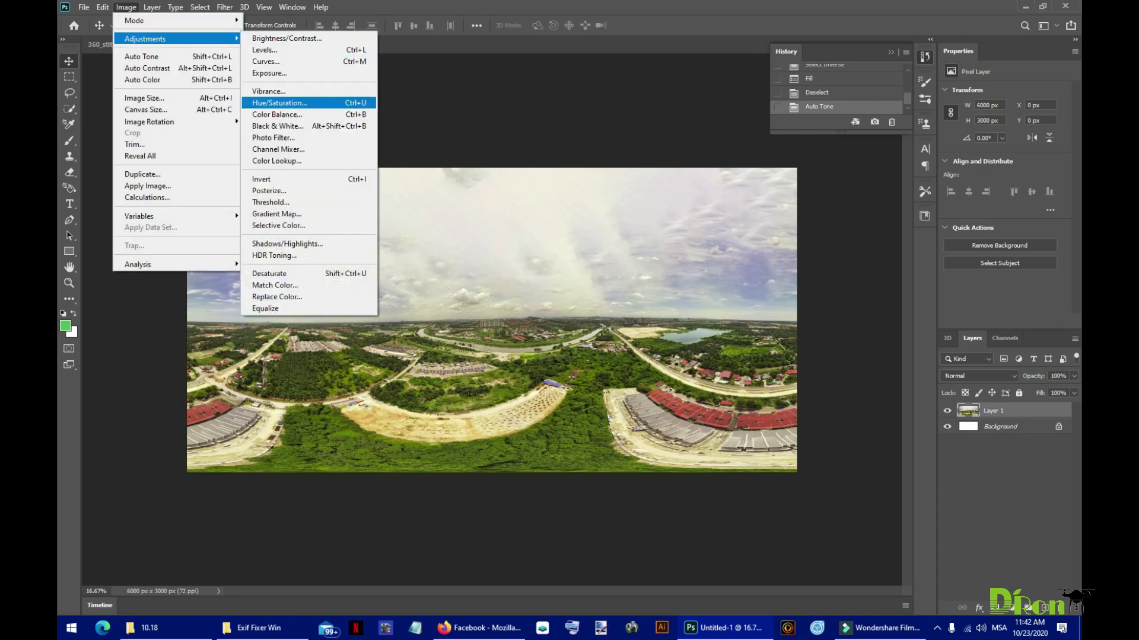
{"action": "key", "text": "Return"}
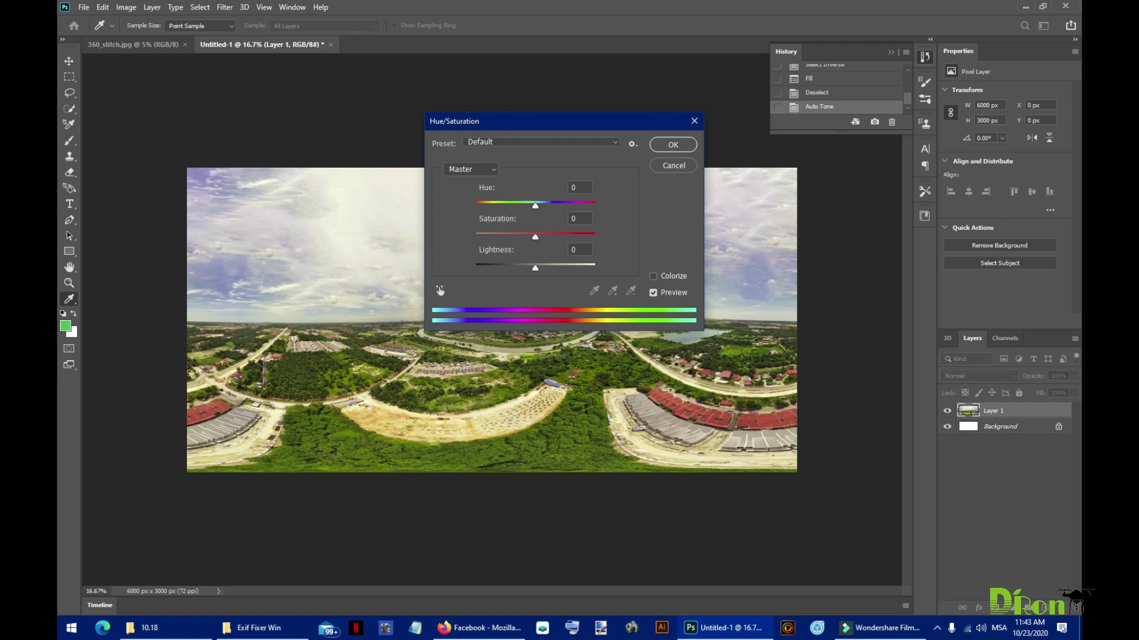
{"action": "left_click_drag", "start_coordinate": [587, 121], "coordinate": [741, 273]}
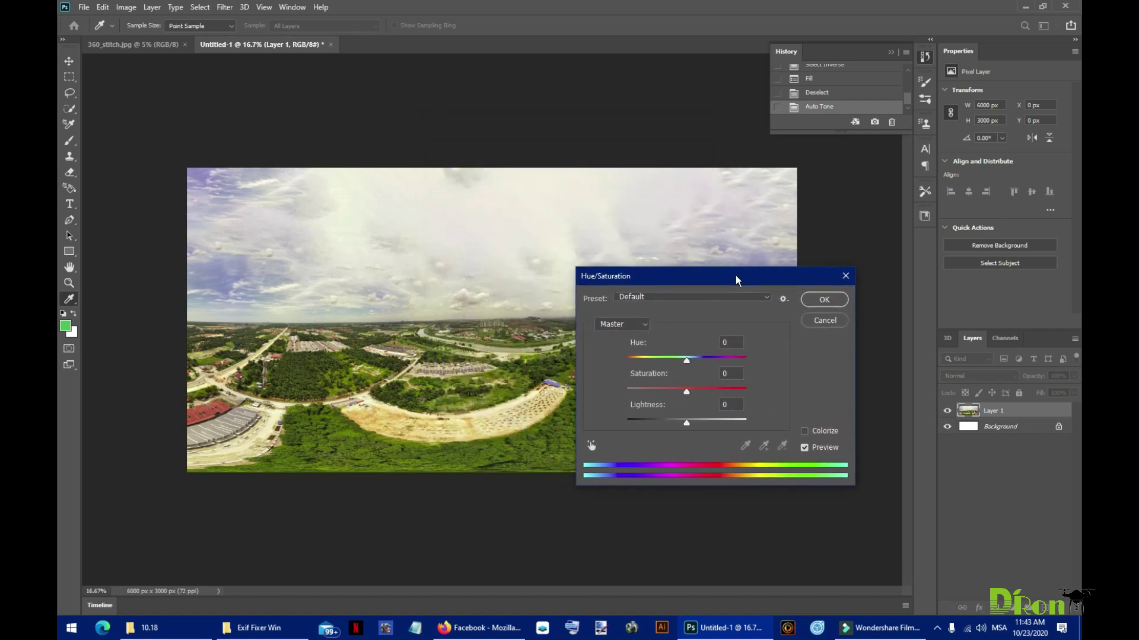
{"action": "key", "text": "Up"}
{"action": "key", "text": "Up"}
{"action": "key", "text": "Up"}
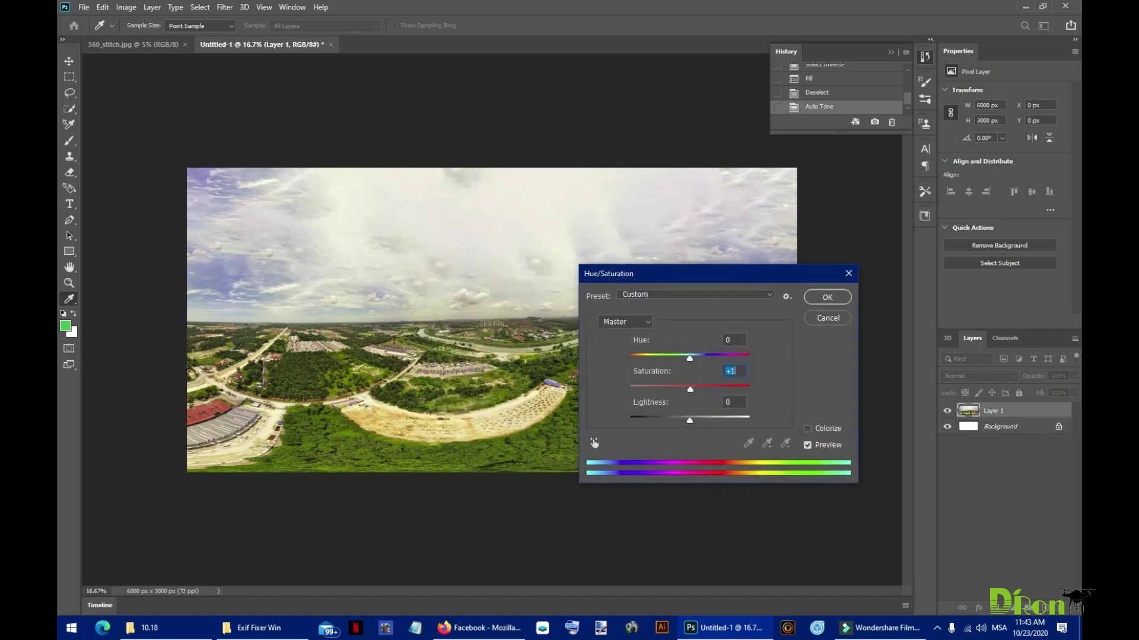
{"action": "key", "text": "Up"}
{"action": "key", "text": "Up"}
{"action": "key", "text": "Up"}
{"action": "key", "text": "Up"}
{"action": "key", "text": "Up"}
{"action": "key", "text": "Up"}
{"action": "key", "text": "Up"}
{"action": "key", "text": "Up"}
{"action": "key", "text": "Down"}
{"action": "key", "text": "Down"}
{"action": "key", "text": "Down"}
{"action": "key", "text": "Down"}
{"action": "key", "text": "Down"}
{"action": "key", "text": "Down"}
{"action": "key", "text": "Up"}
{"action": "key", "text": "Up"}
{"action": "key", "text": "Up"}
{"action": "key", "text": "Return"}
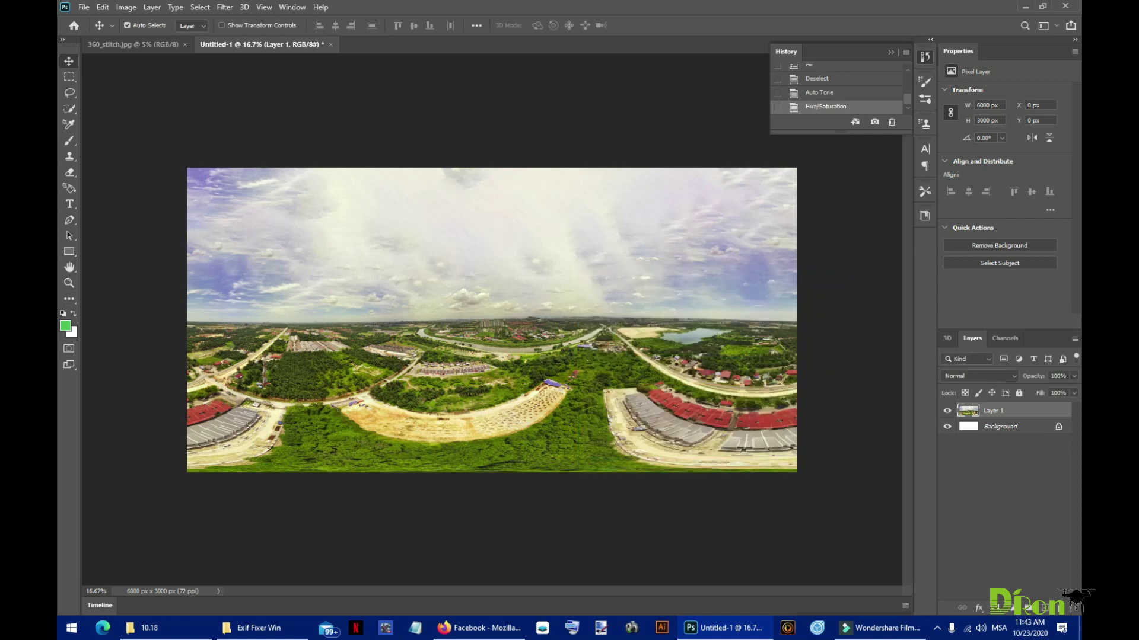
Apply Brightness/Contrast with Contrast raised to about +33 and Brightness unchanged
{"action": "key", "text": "alt+i"}
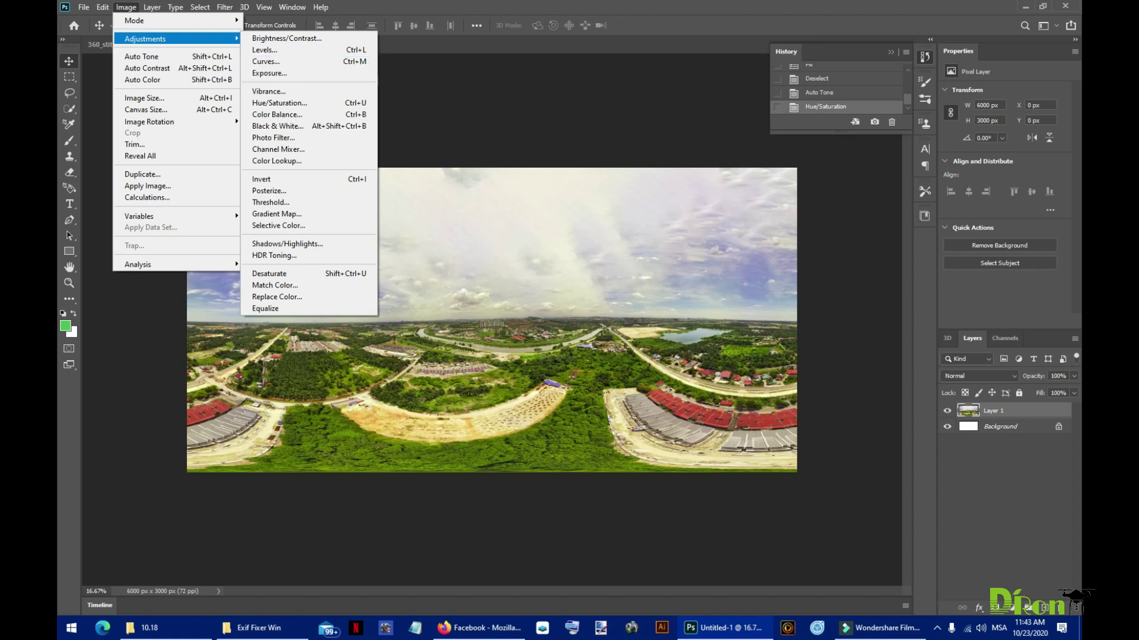
{"action": "key", "text": "Up"}
{"action": "key", "text": "Up"}
{"action": "key", "text": "Up"}
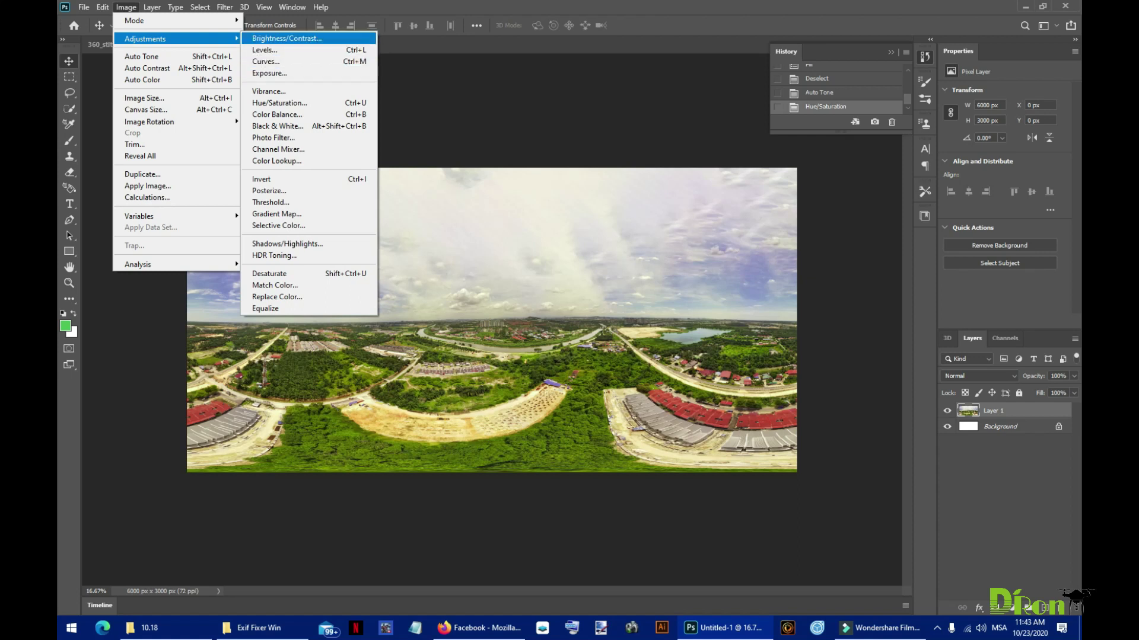
{"action": "key", "text": "Return"}
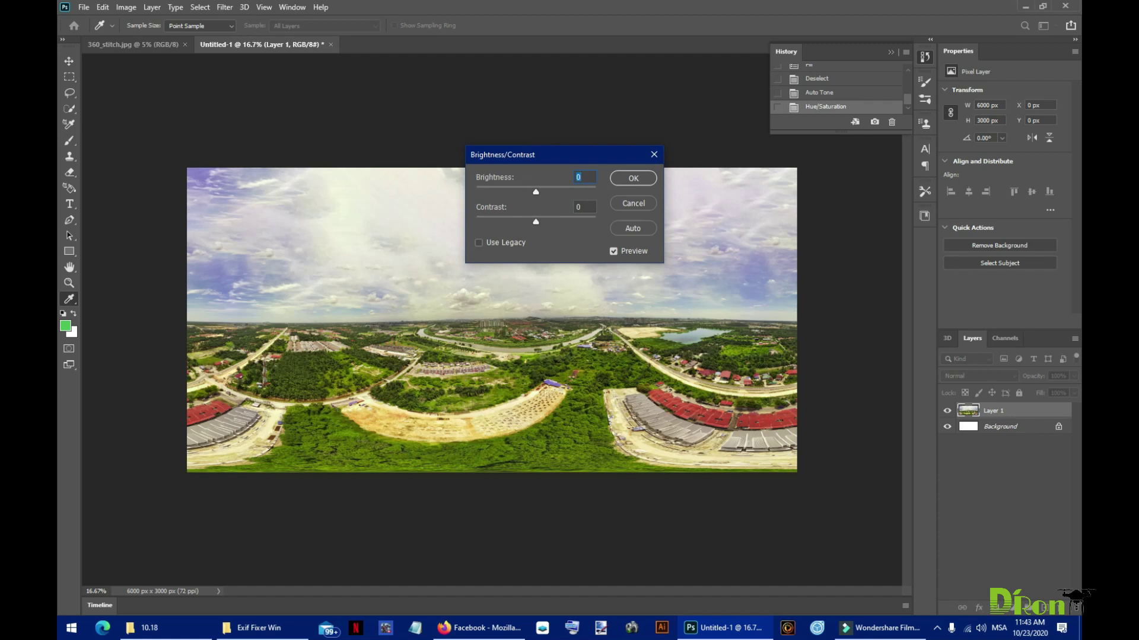
{"action": "key", "text": "Tab"}
{"action": "key", "text": "shift+Up"}
{"action": "key", "text": "Up"}
{"action": "key", "text": "Up"}
{"action": "key", "text": "Up"}
{"action": "key", "text": "Up"}
{"action": "key", "text": "Up"}
{"action": "key", "text": "Up"}
{"action": "key", "text": "Up"}
{"action": "key", "text": "Return"}
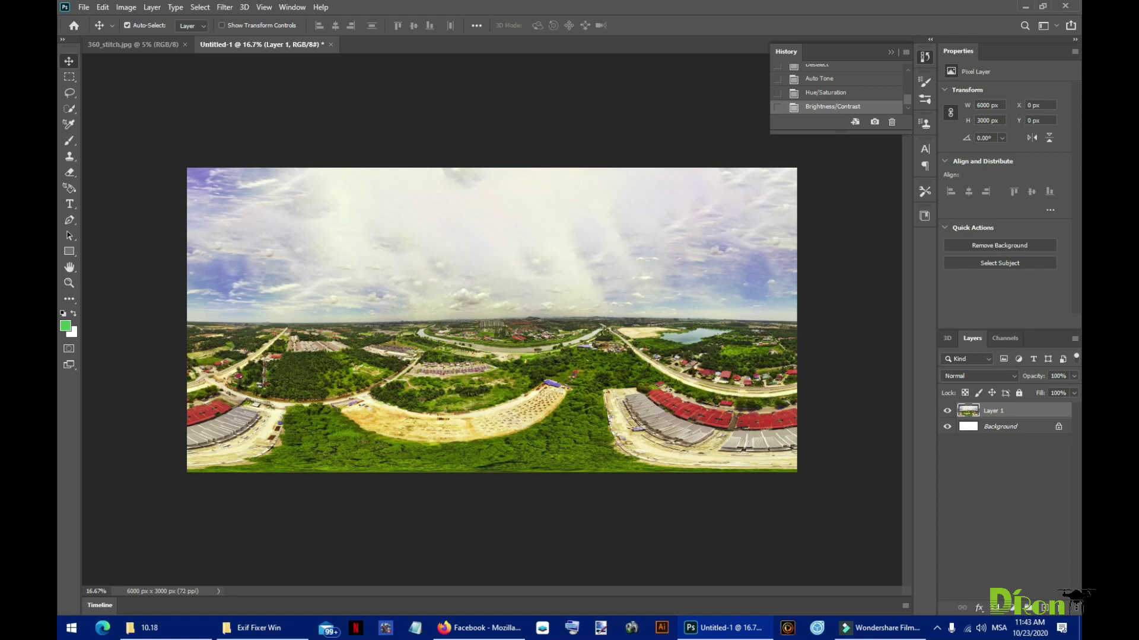
Duplicate Layer 1 as 'Layer 1 copy' above the original
{"action": "right_click", "coordinate": [988, 411]}
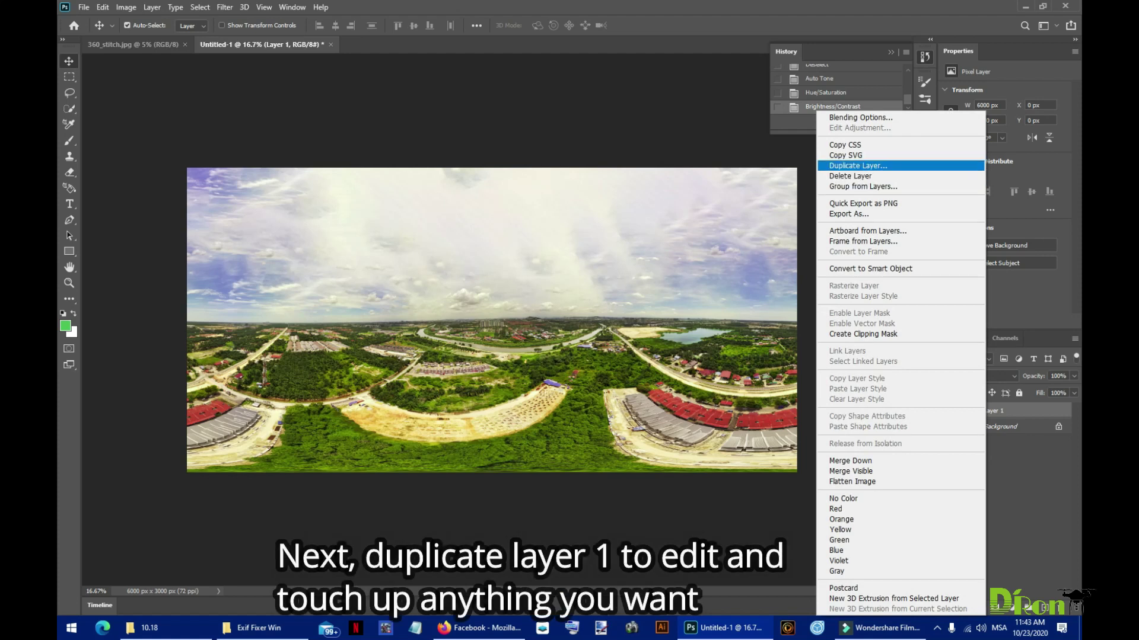
{"action": "left_click", "coordinate": [857, 165]}
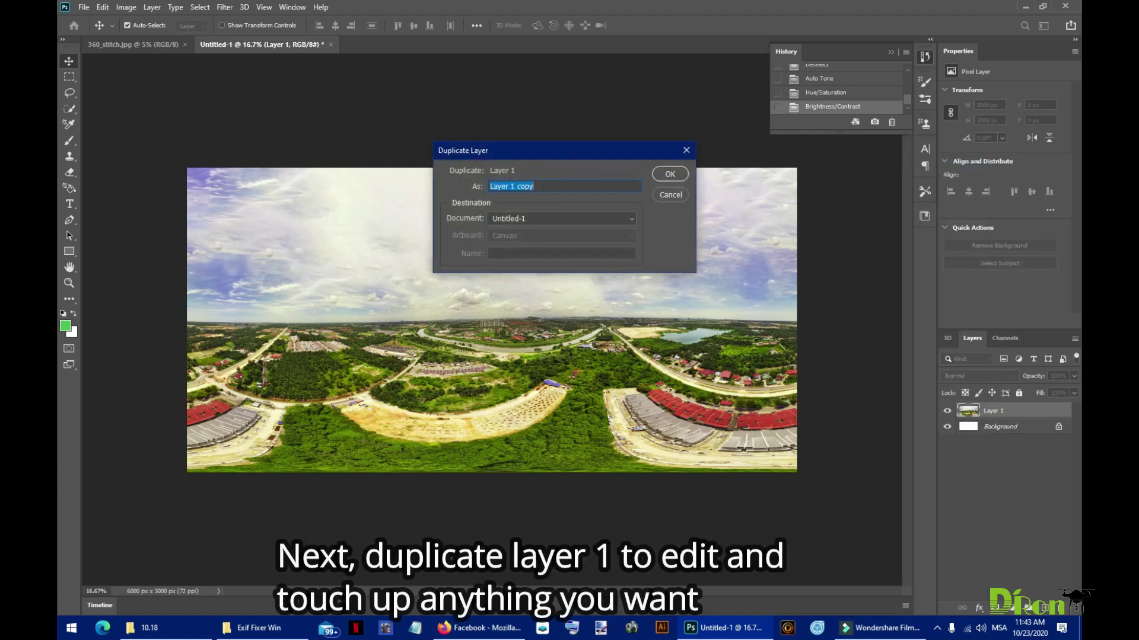
{"action": "key", "text": "Return"}
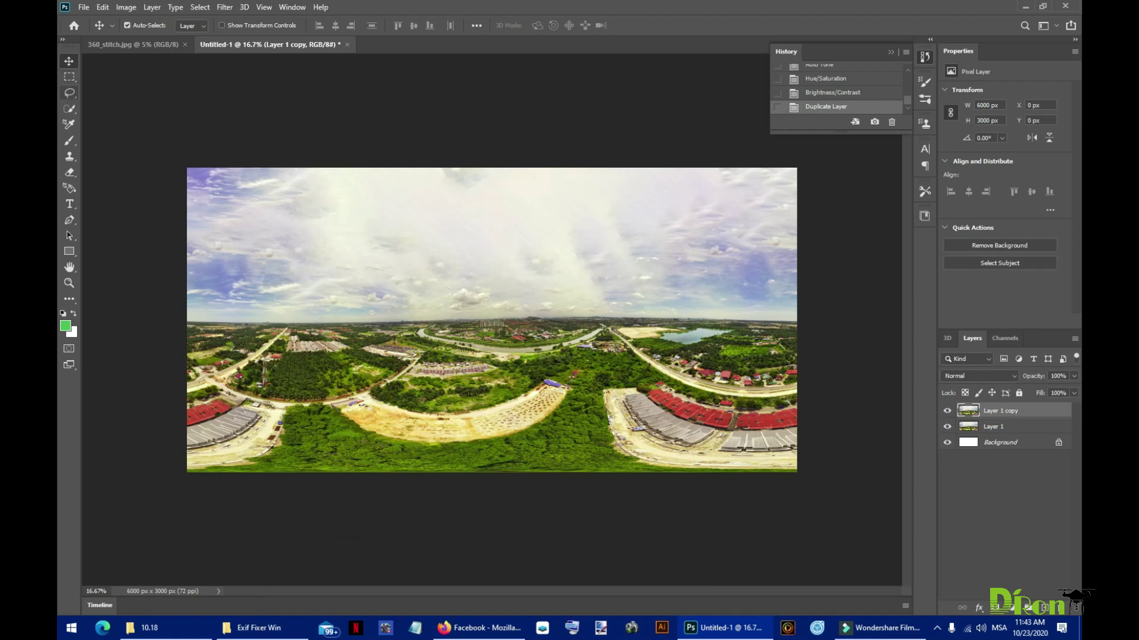
{"action": "left_click_drag", "start_coordinate": [68, 108], "coordinate": [125, 120]}
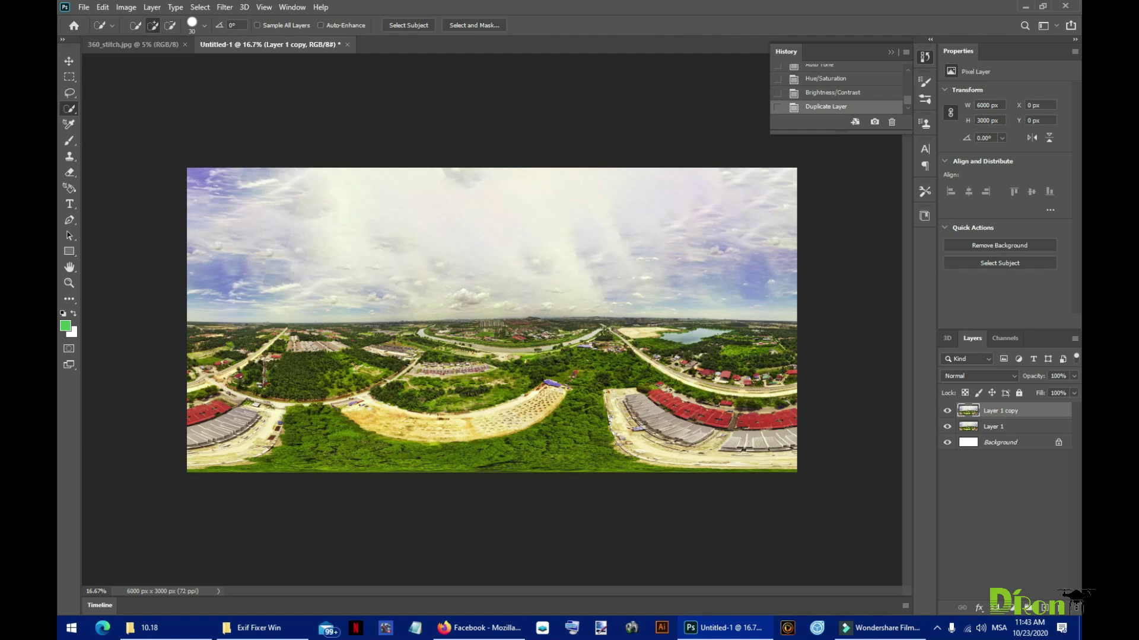
Quick-select the top-left sky patch and drag it to the right edge
{"action": "mouse_move", "coordinate": [209, 176]}
{"action": "left_mouse_down"}
{"action": "mouse_move", "coordinate": [237, 178]}
{"action": "mouse_move", "coordinate": [243, 207]}
{"action": "mouse_move", "coordinate": [223, 260]}
{"action": "mouse_move", "coordinate": [232, 289]}
{"action": "left_mouse_up"}
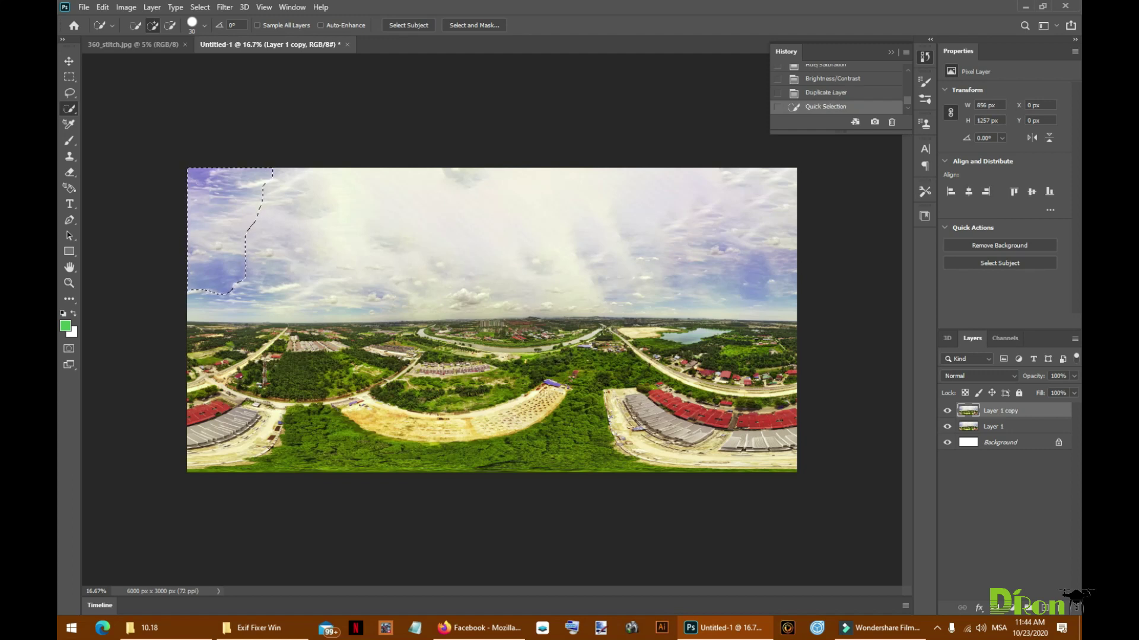
{"action": "left_click", "coordinate": [69, 61]}
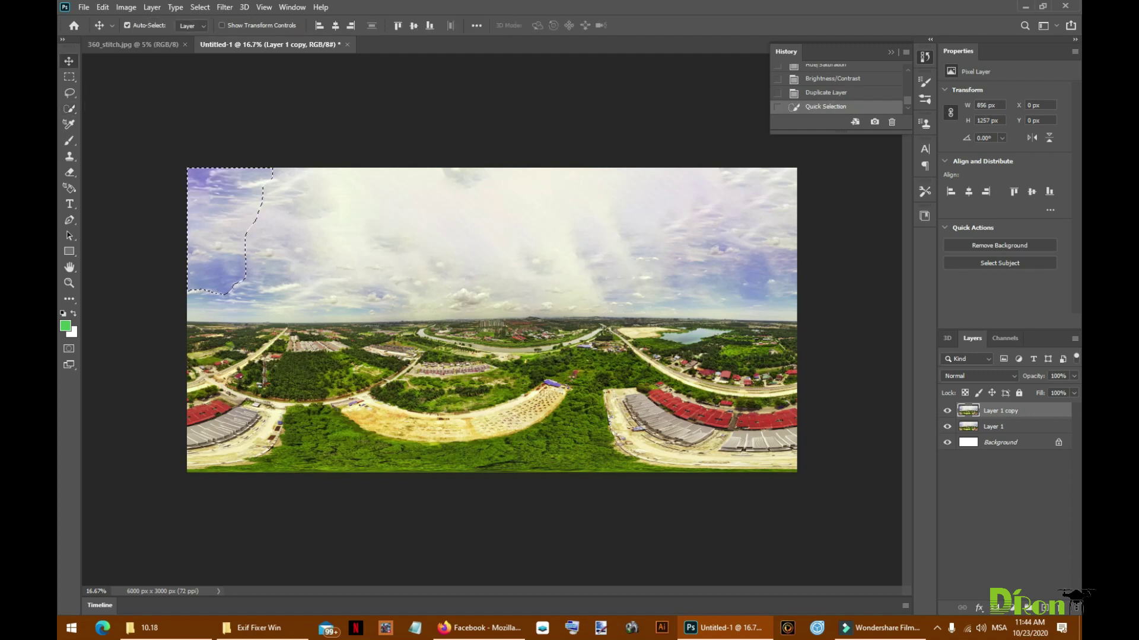
{"action": "left_click_drag", "start_coordinate": [229, 195], "coordinate": [679, 194]}
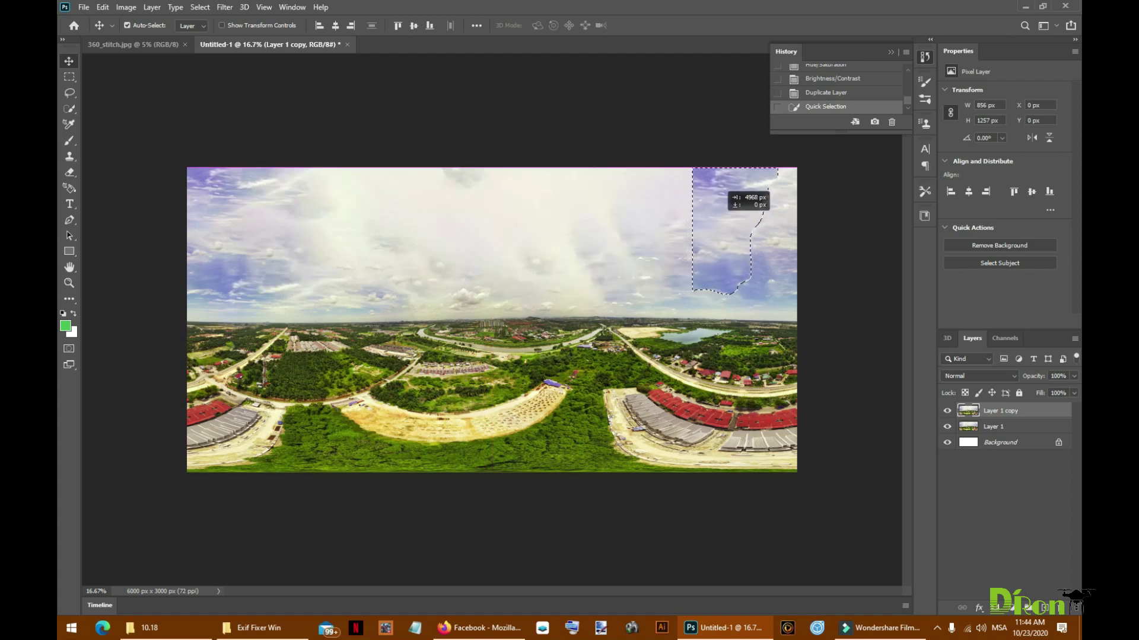
{"action": "left_click_drag", "start_coordinate": [678, 194], "coordinate": [752, 195]}
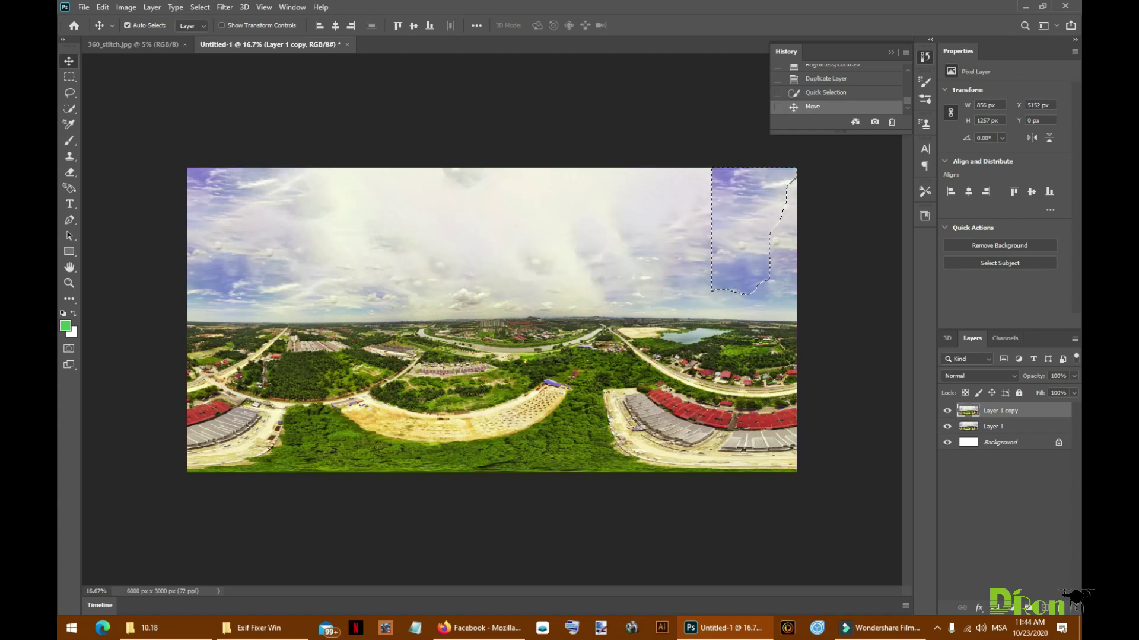
Flip the moved sky patch horizontally
{"action": "left_click", "coordinate": [125, 7]}
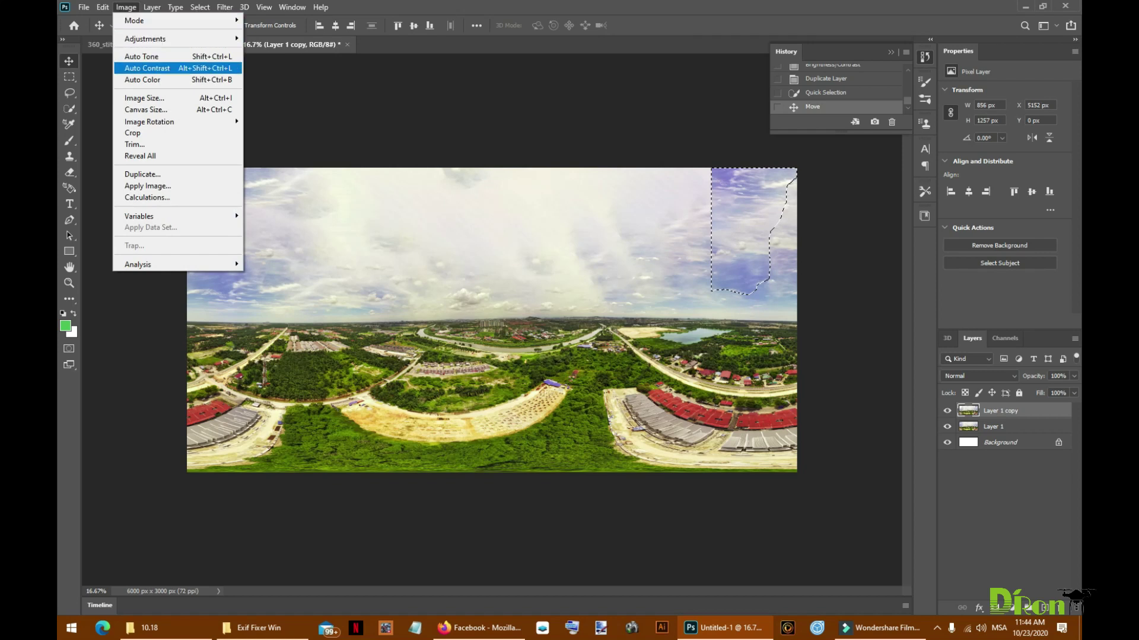
{"action": "left_click", "coordinate": [126, 8]}
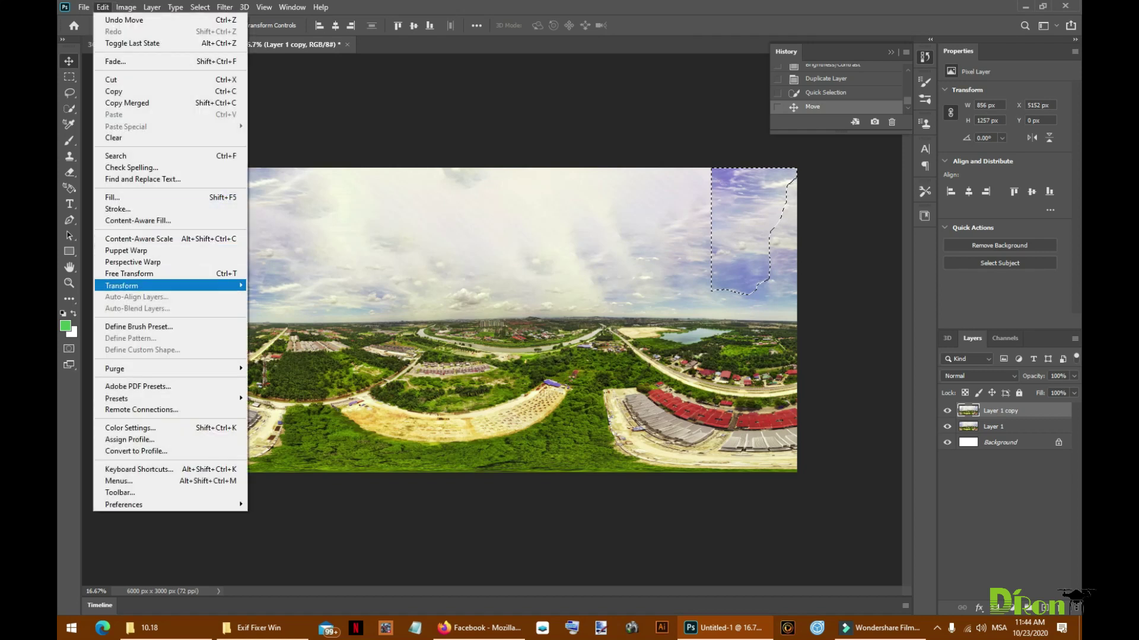
{"action": "left_click", "coordinate": [286, 475]}
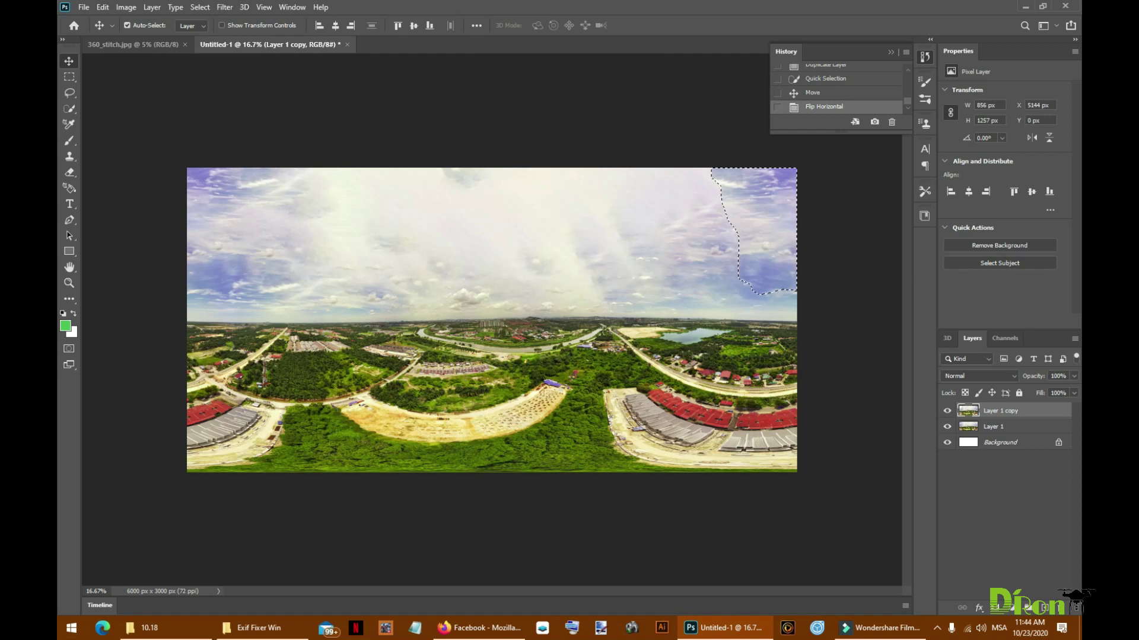
Heal the seams and dark blotch in the top-right sky with the Healing Brush
{"action": "right_click", "coordinate": [70, 300]}
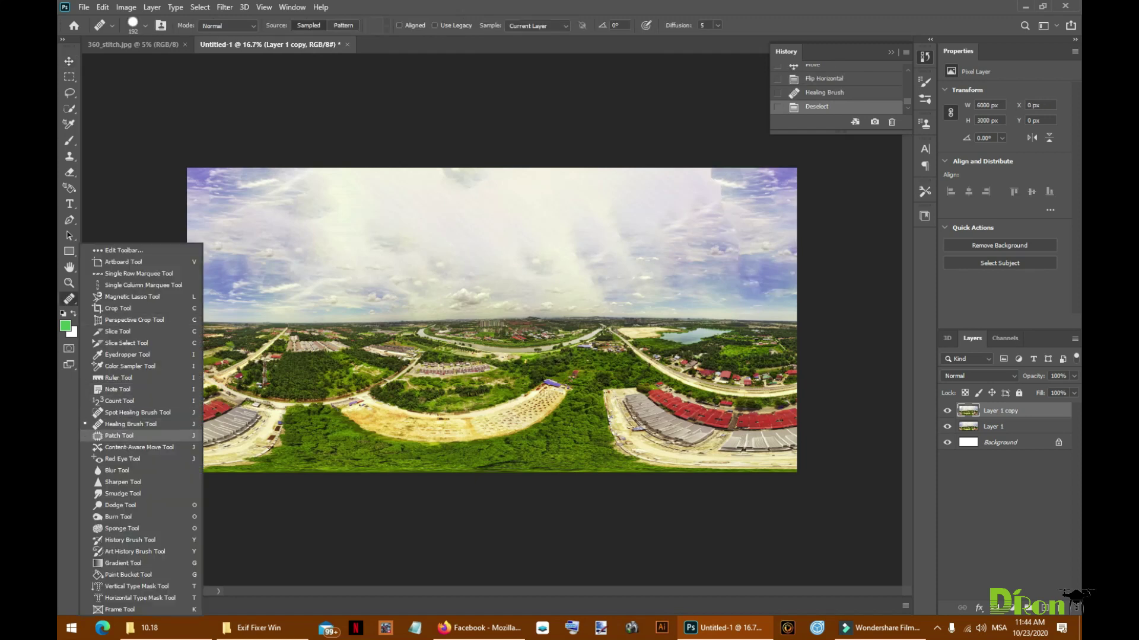
{"action": "left_click", "coordinate": [130, 424]}
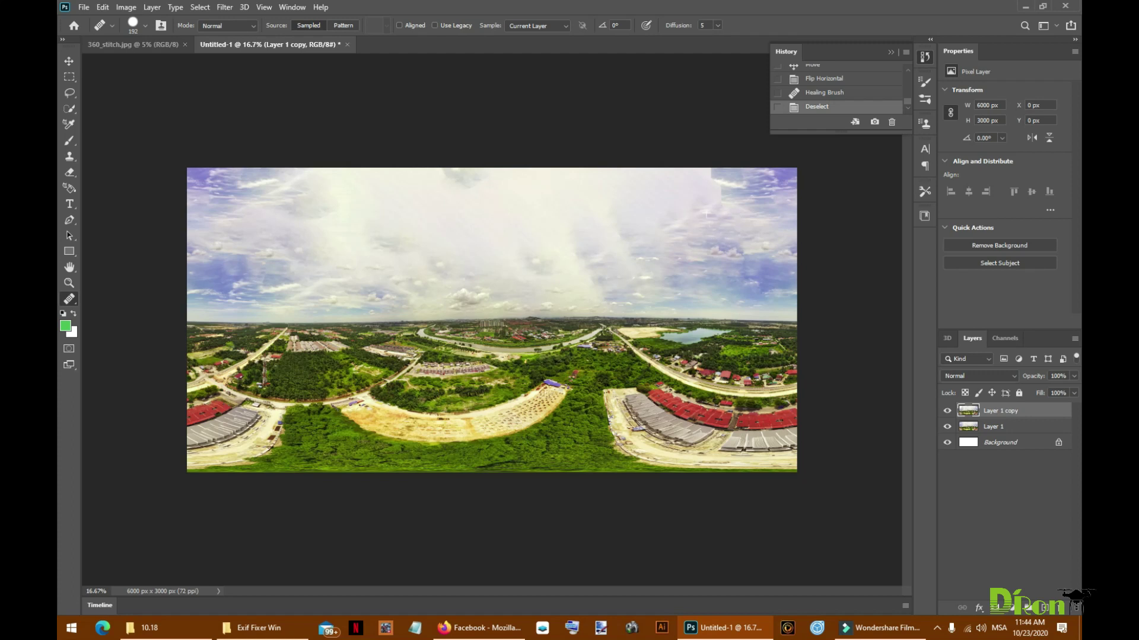
{"action": "left_click", "coordinate": [712, 174]}
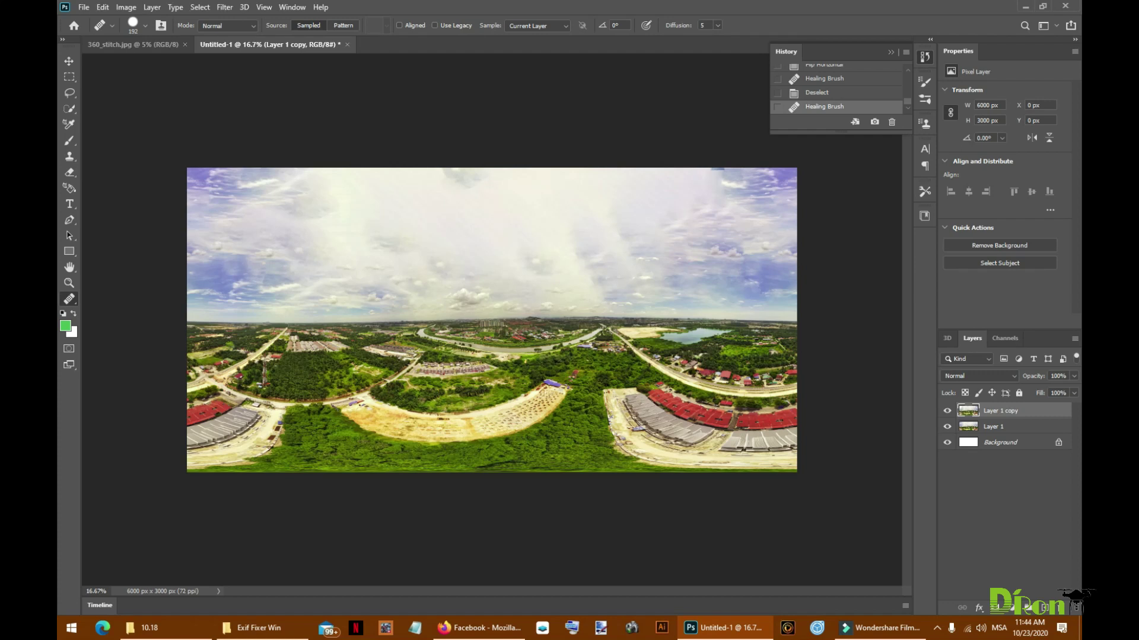
{"action": "left_click", "coordinate": [719, 175]}
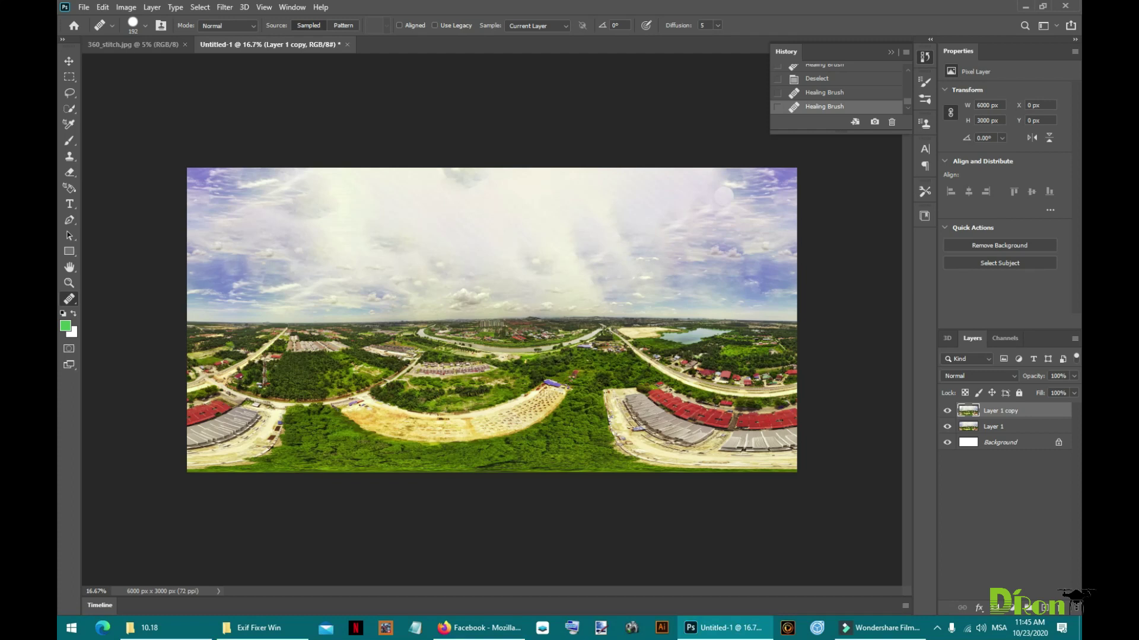
{"action": "left_click", "coordinate": [716, 290]}
{"action": "left_click", "coordinate": [749, 281]}
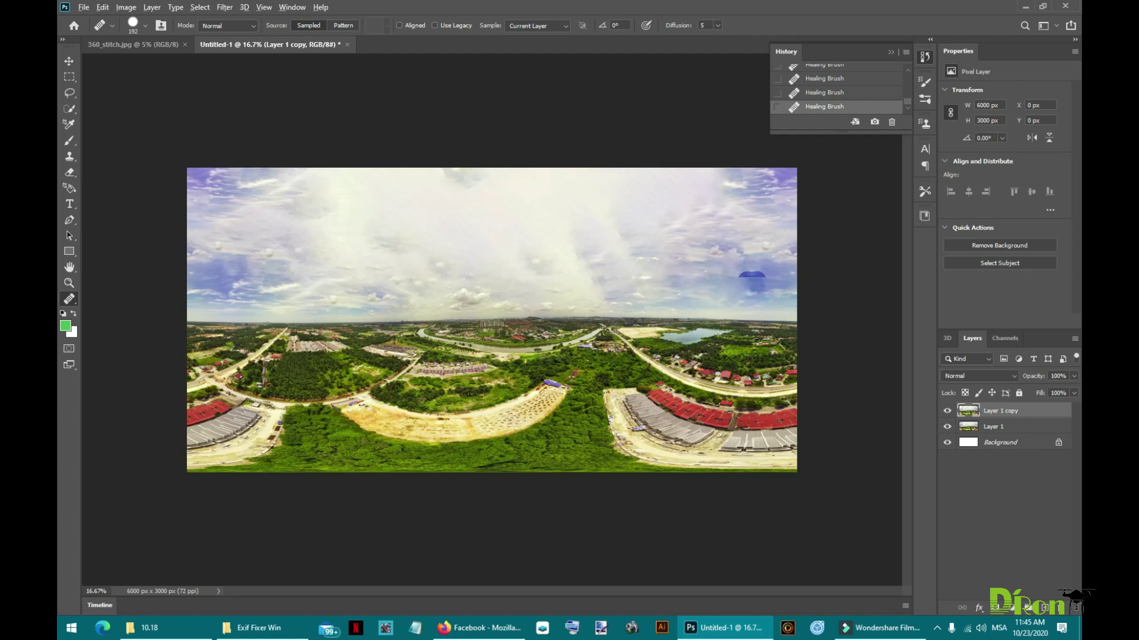
{"action": "left_click", "coordinate": [751, 278]}
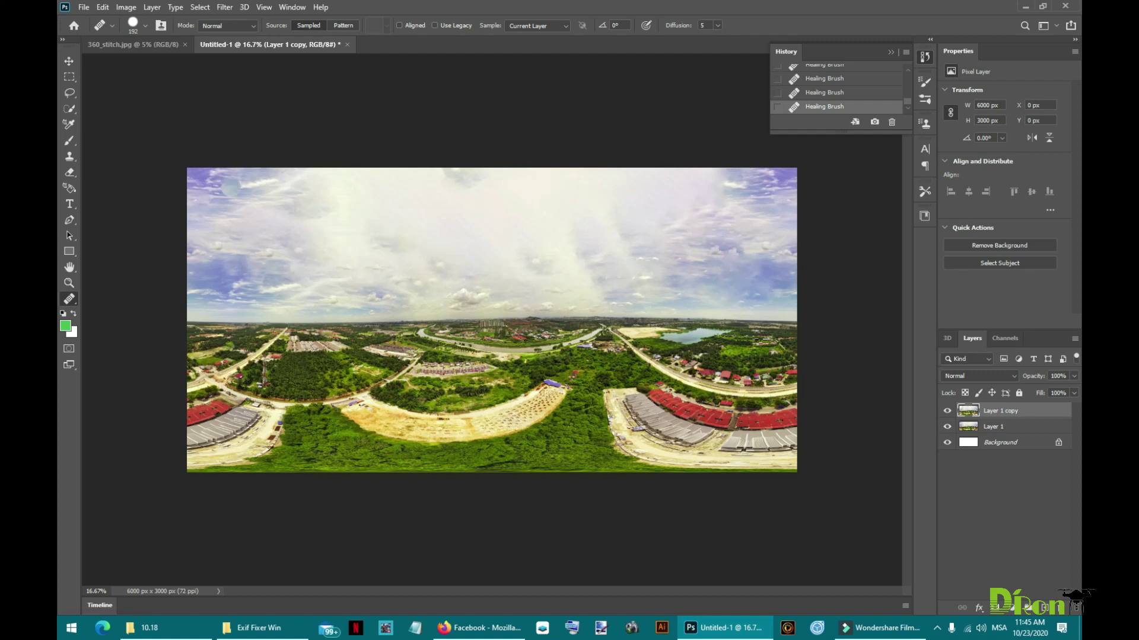
{"action": "key", "text": "v"}
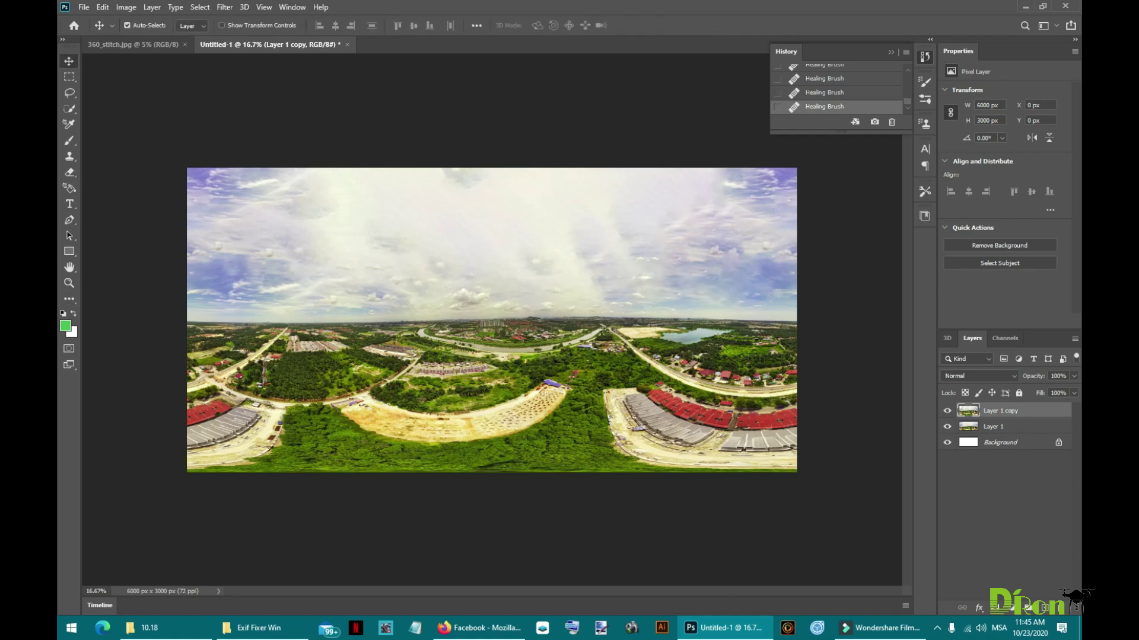
Merge Layer 1 copy down and make it a new spherical panorama layer
{"action": "right_click", "coordinate": [983, 411]}
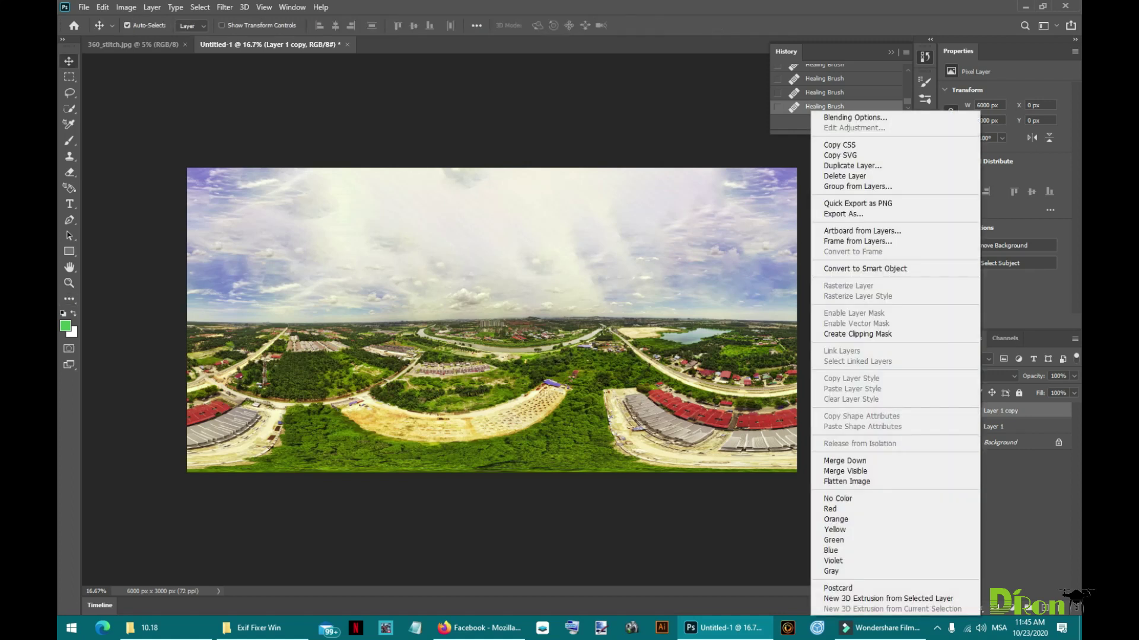
{"action": "left_click", "coordinate": [845, 461]}
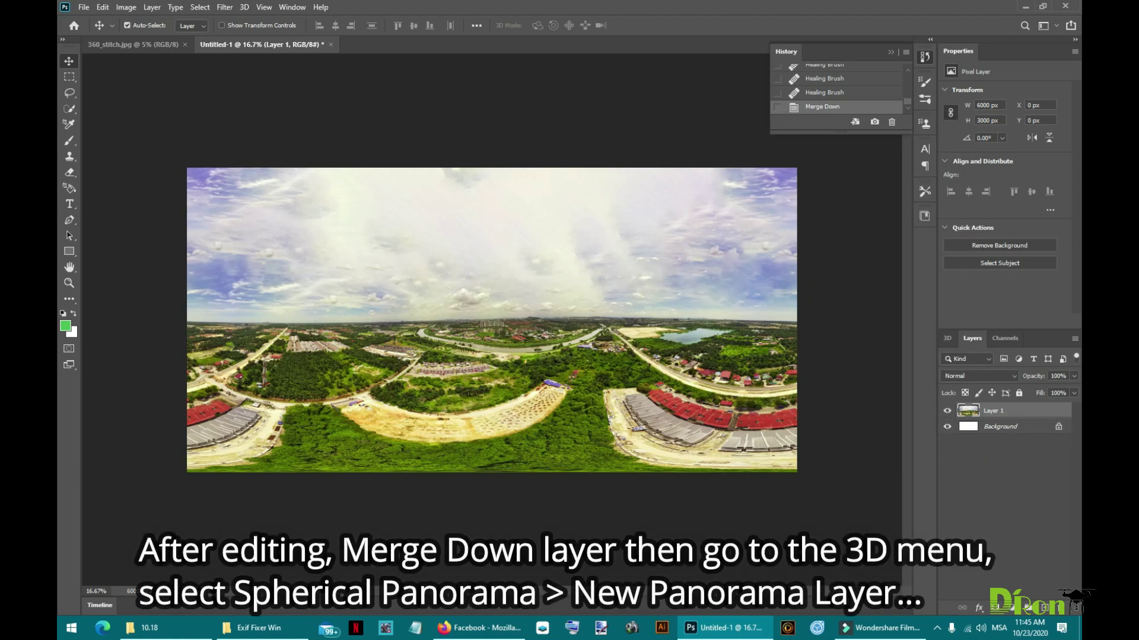
{"action": "left_click", "coordinate": [244, 7]}
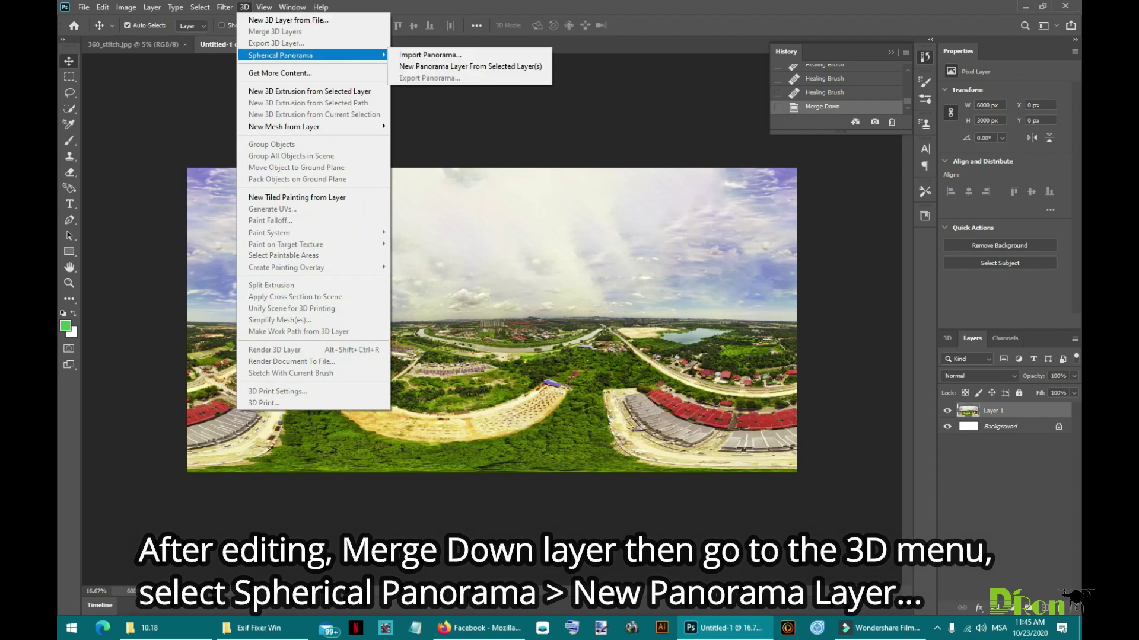
{"action": "left_click", "coordinate": [470, 66]}
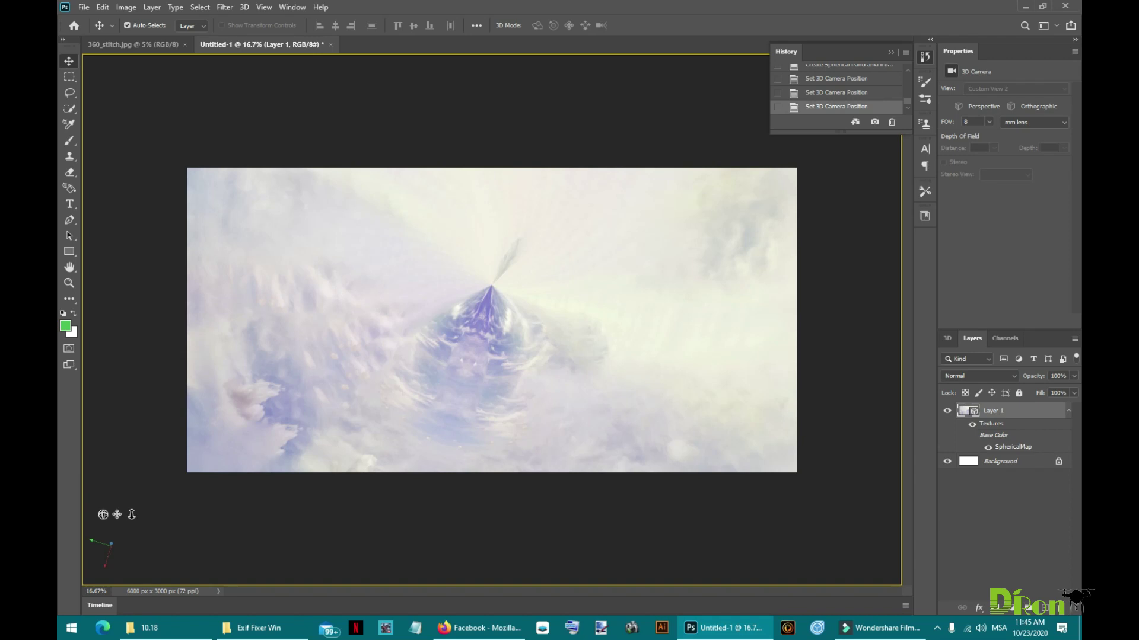
Duplicate the panorama layer and rasterize the 3D copy
{"action": "right_click", "coordinate": [992, 412]}
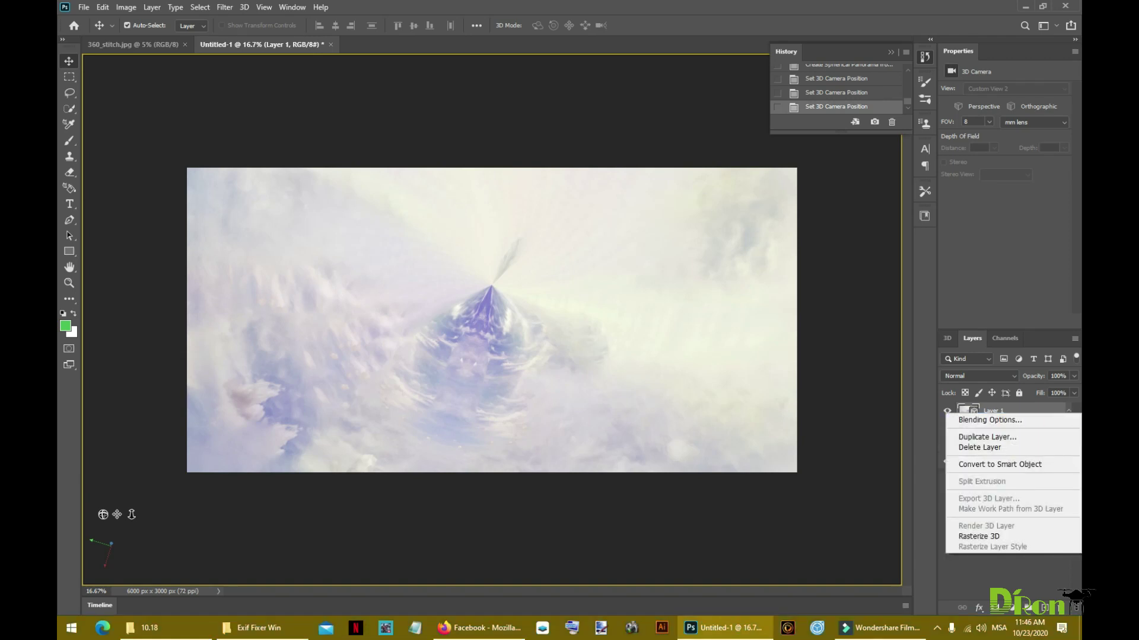
{"action": "left_click", "coordinate": [988, 437]}
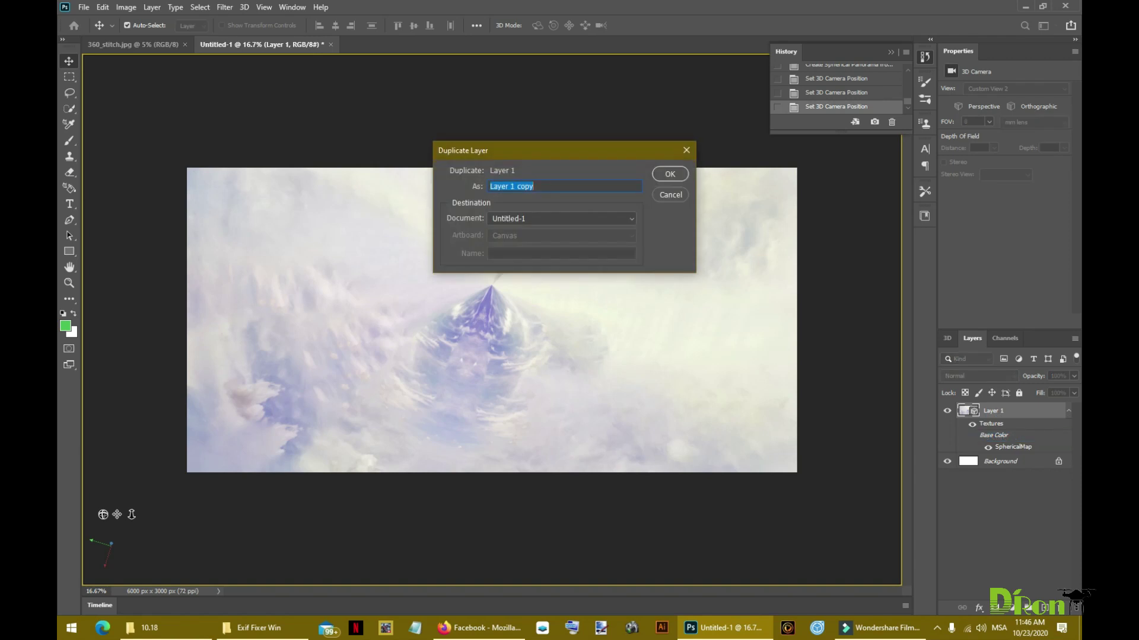
{"action": "left_click", "coordinate": [670, 174]}
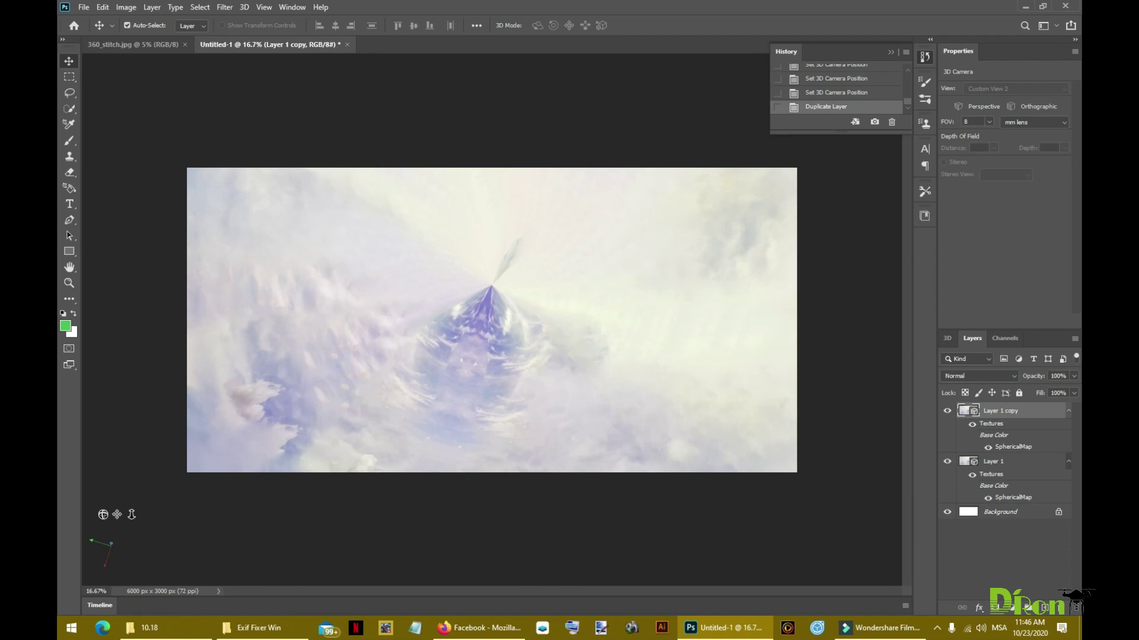
{"action": "right_click", "coordinate": [1000, 411]}
{"action": "left_click", "coordinate": [979, 534]}
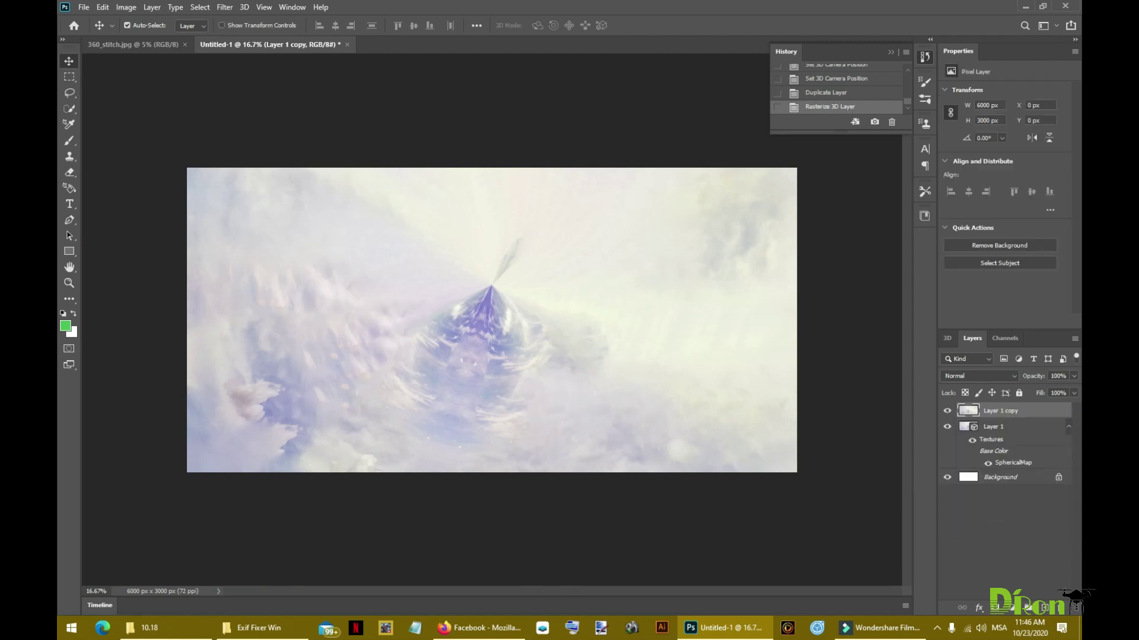
Heal out the blue pyramid and spike at the sky pole with the Healing Brush
{"action": "left_click", "coordinate": [69, 299]}
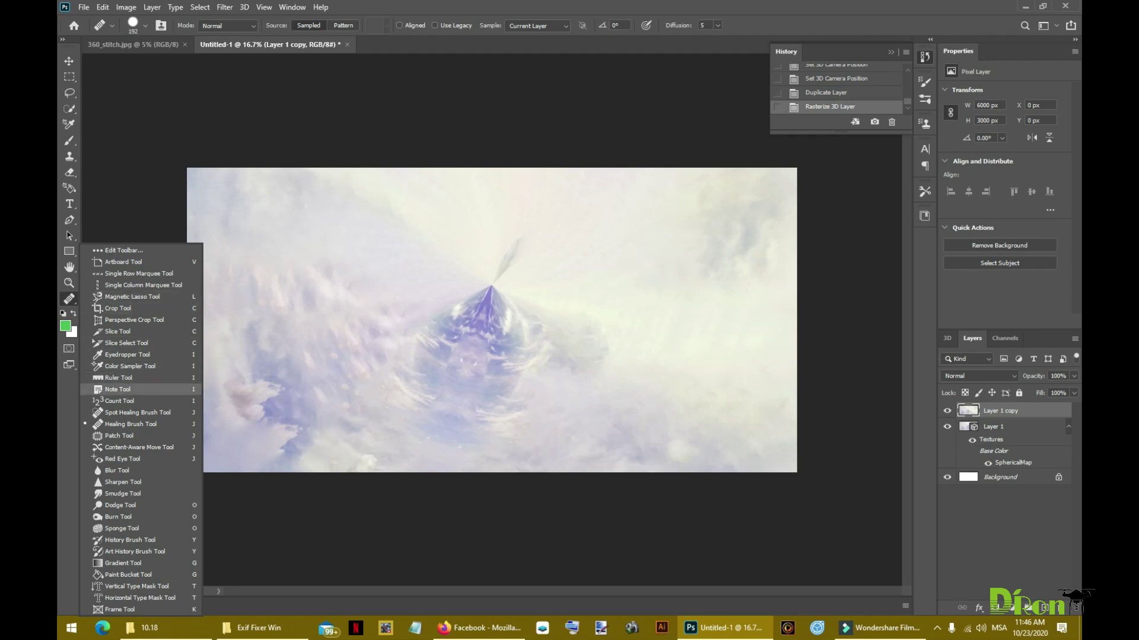
{"action": "left_click", "coordinate": [130, 423]}
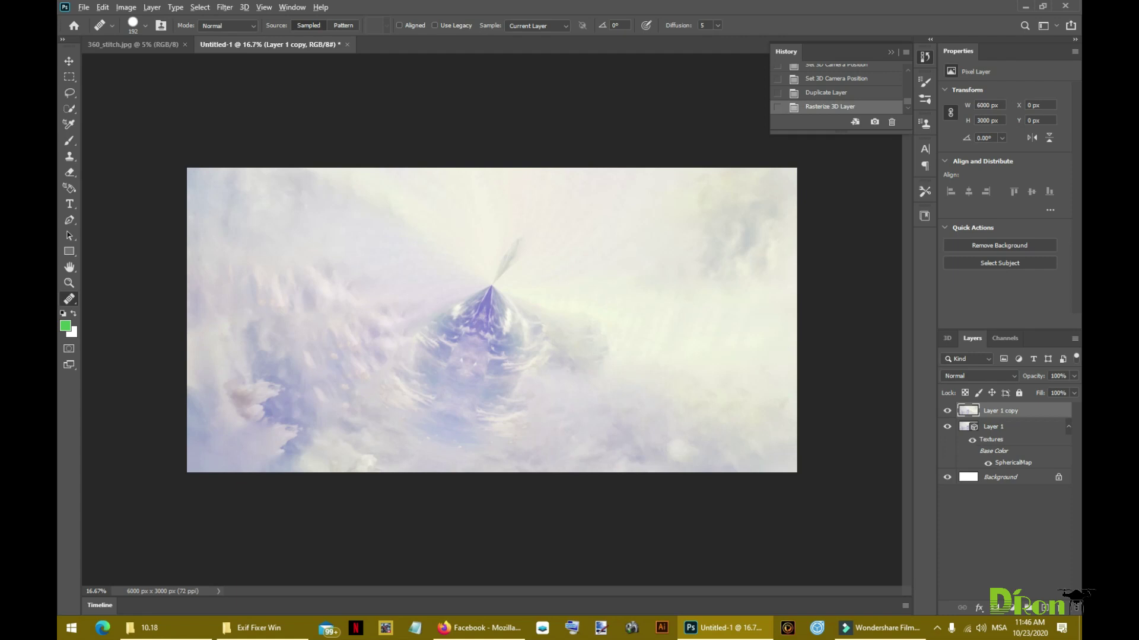
{"action": "mouse_move", "coordinate": [512, 246]}
{"action": "left_mouse_down"}
{"action": "mouse_move", "coordinate": [500, 277]}
{"action": "mouse_move", "coordinate": [459, 312]}
{"action": "mouse_move", "coordinate": [507, 331]}
{"action": "mouse_move", "coordinate": [507, 352]}
{"action": "left_mouse_up"}
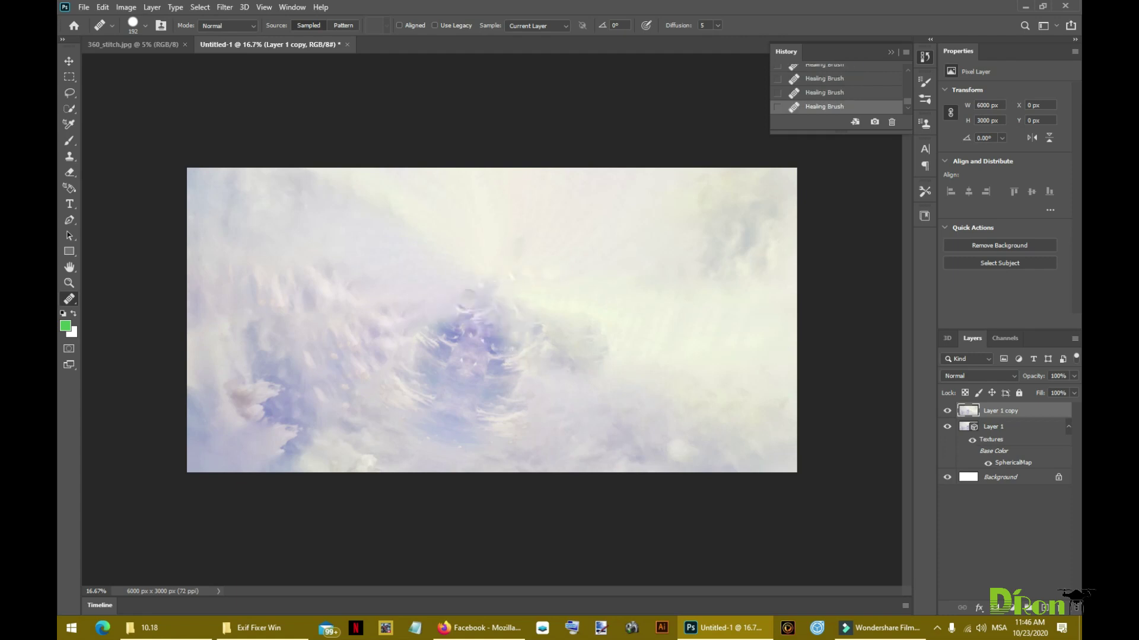
{"action": "left_click_drag", "start_coordinate": [436, 321], "coordinate": [508, 352]}
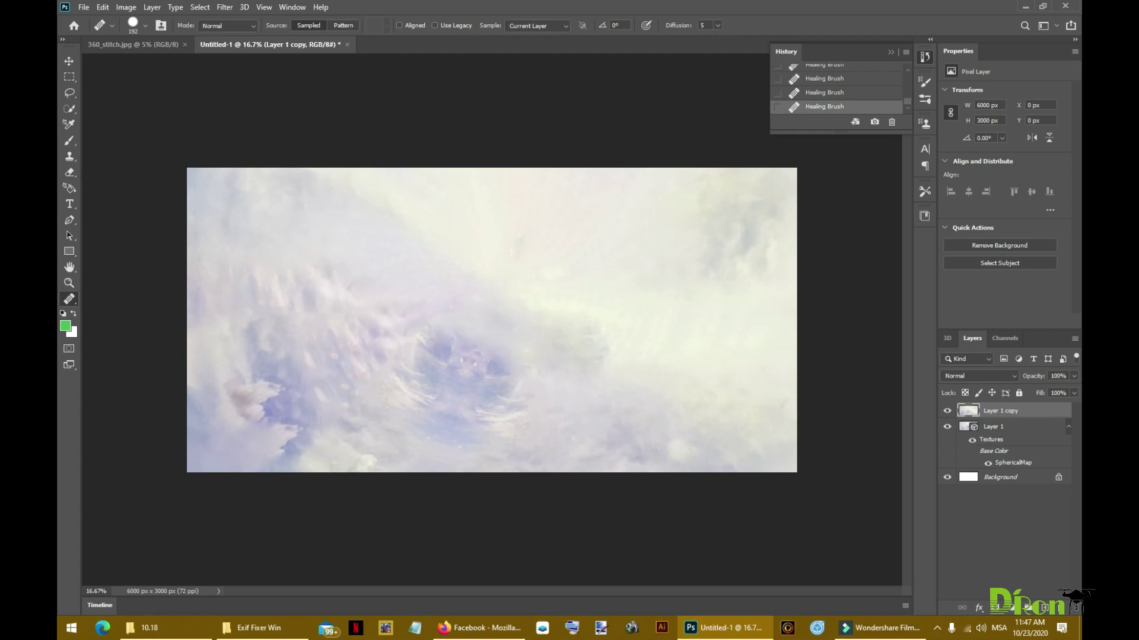
{"action": "key", "text": "v"}
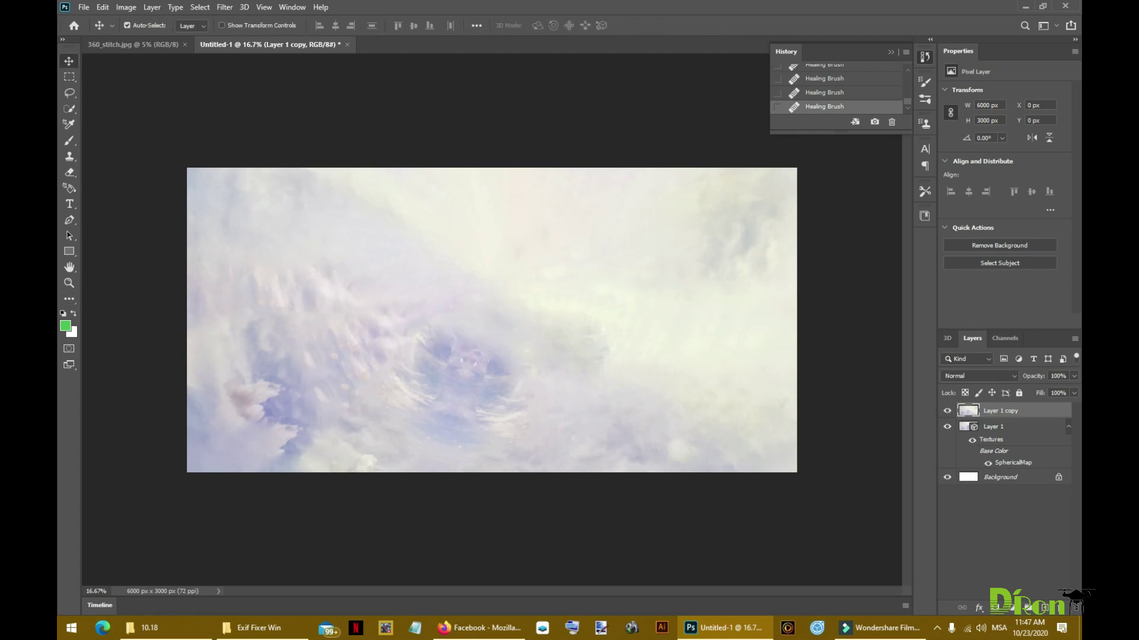
Merge Layer 1 copy down, then orbit the sphere to view the ground
{"action": "right_click", "coordinate": [994, 410]}
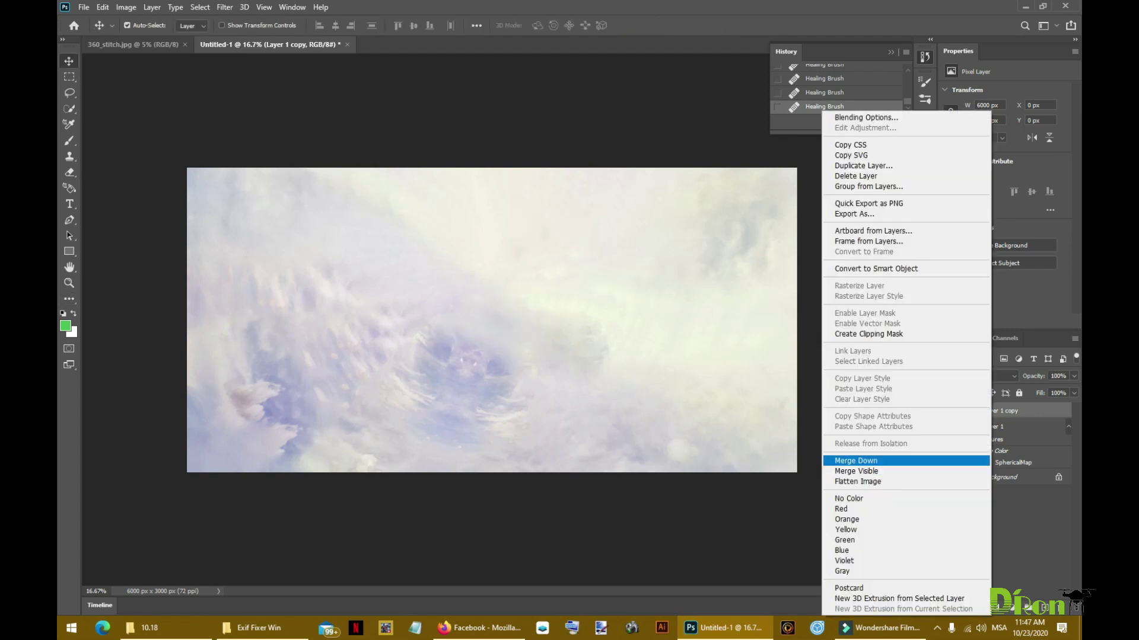
{"action": "left_click", "coordinate": [856, 461]}
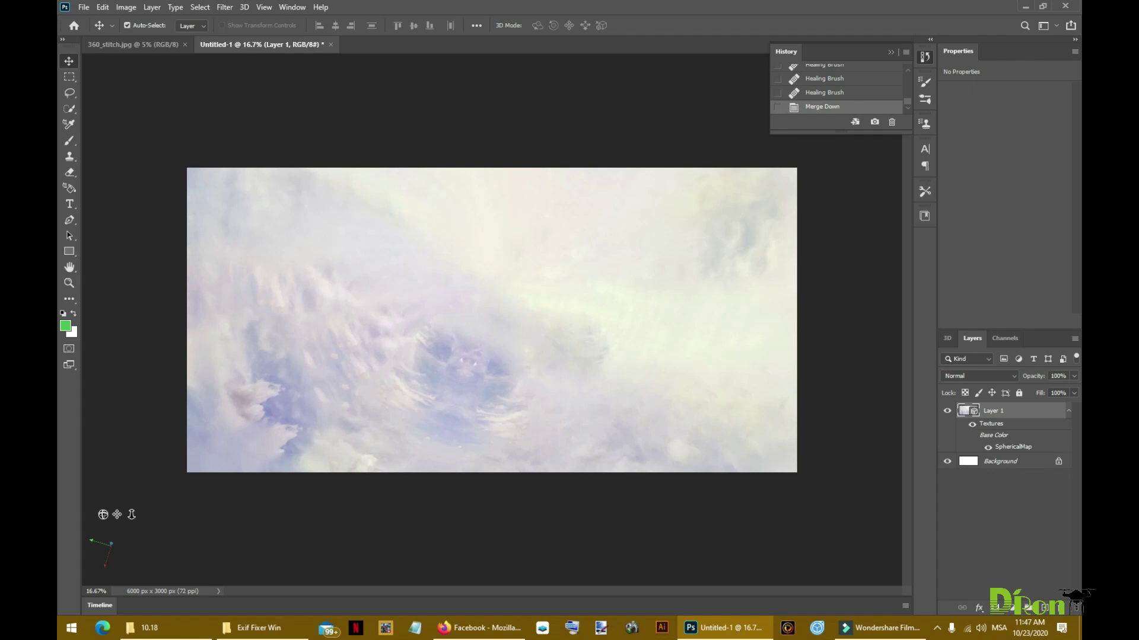
{"action": "left_click_drag", "start_coordinate": [489, 401], "coordinate": [490, 267]}
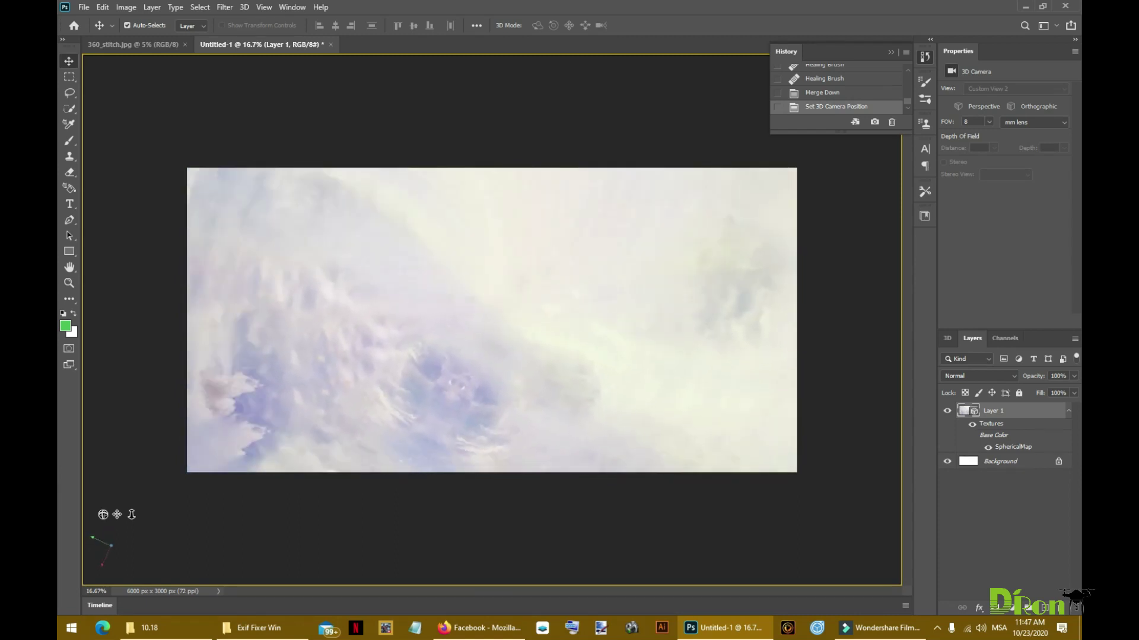
{"action": "mouse_move", "coordinate": [489, 268]}
{"action": "left_mouse_down"}
{"action": "mouse_move", "coordinate": [489, 400]}
{"action": "mouse_move", "coordinate": [490, 267]}
{"action": "left_mouse_up"}
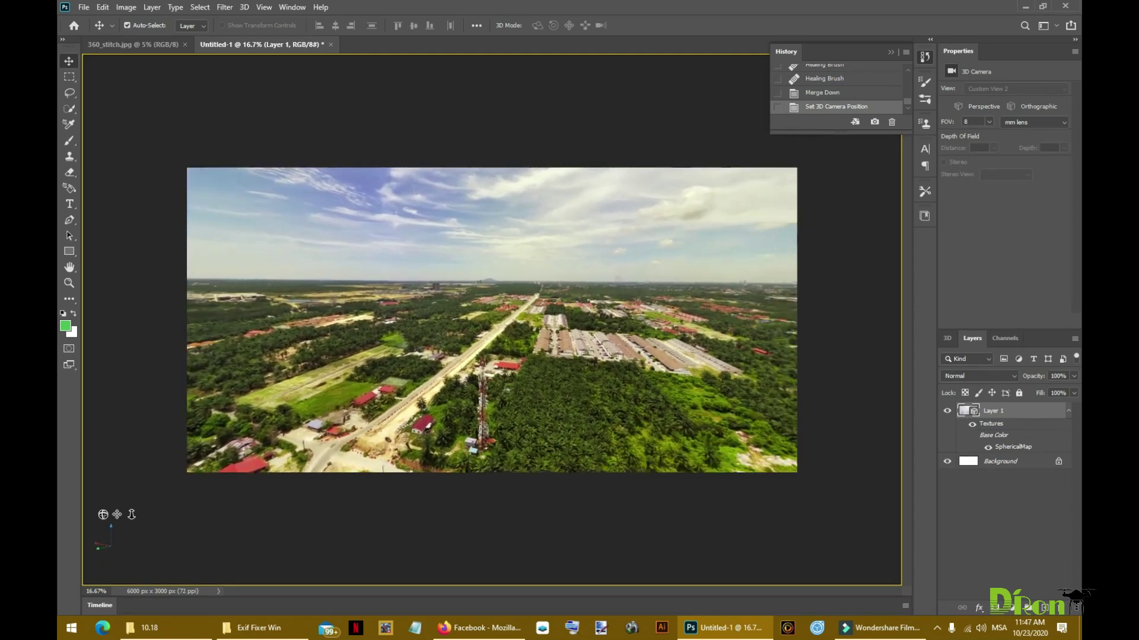
{"action": "mouse_move", "coordinate": [551, 320]}
{"action": "left_mouse_down"}
{"action": "mouse_move", "coordinate": [428, 321]}
{"action": "mouse_move", "coordinate": [494, 312]}
{"action": "left_mouse_up"}
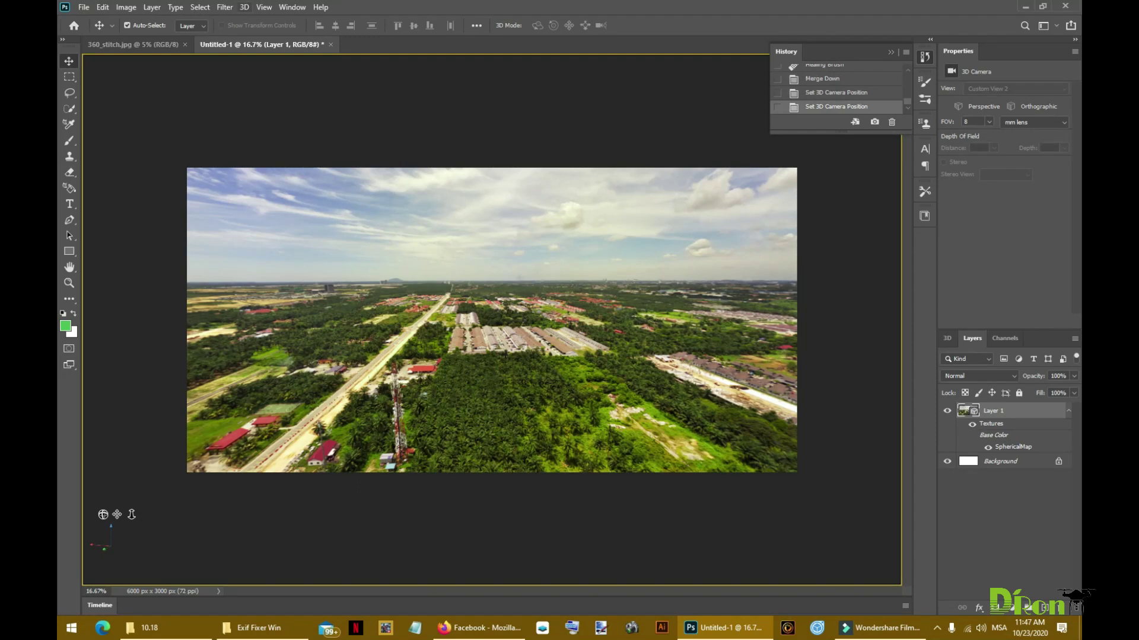
Export the spherical panorama to the computer as my360.jpg
{"action": "left_click", "coordinate": [244, 6]}
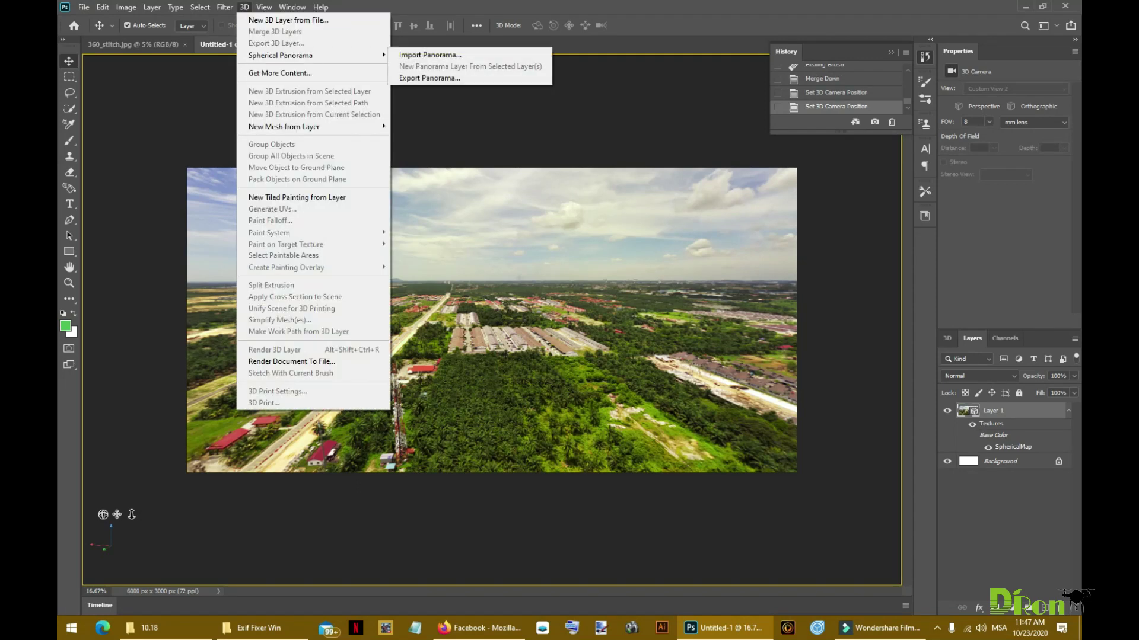
{"action": "left_click", "coordinate": [429, 78]}
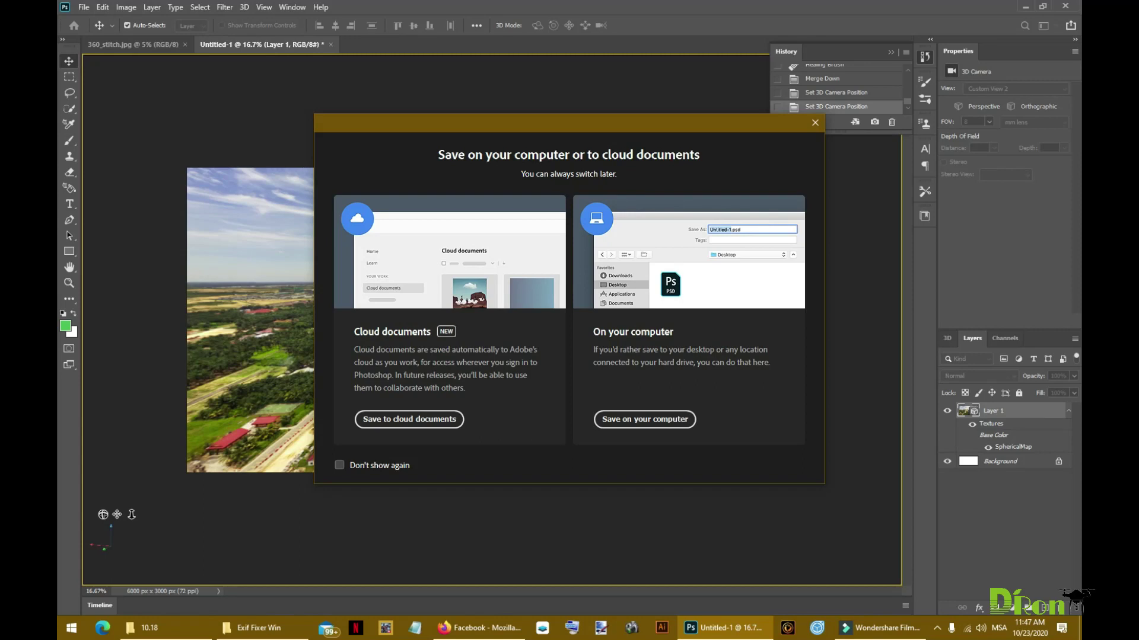
{"action": "left_click", "coordinate": [645, 419]}
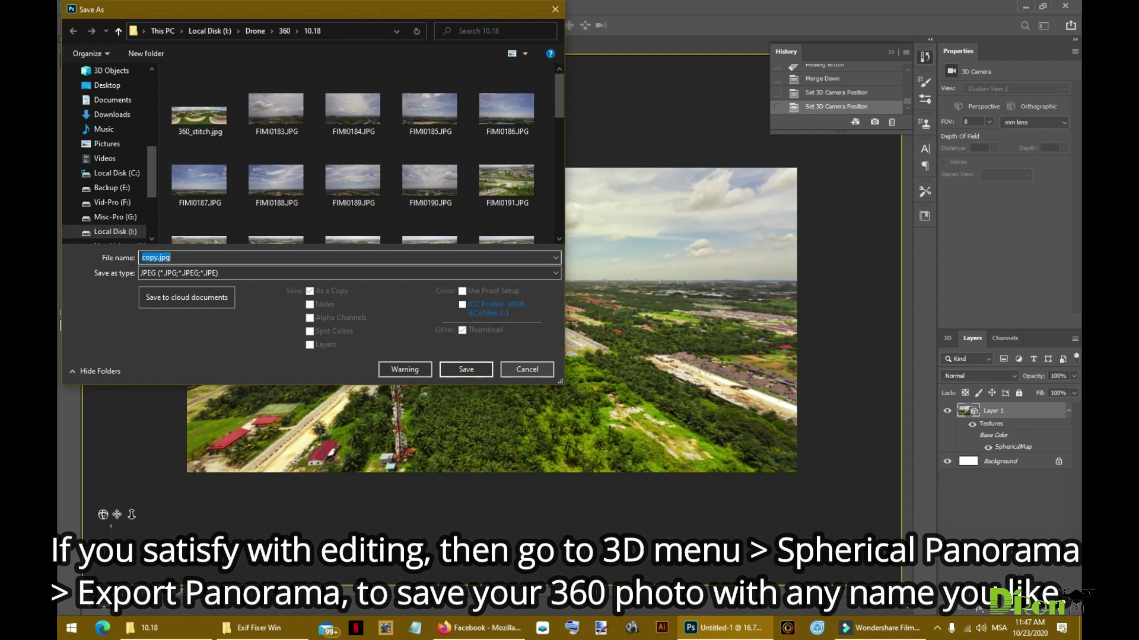
{"action": "scroll", "coordinate": [431, 105], "scroll_direction": "down", "scroll_amount": 3}
{"action": "scroll", "coordinate": [431, 105], "scroll_direction": "down", "scroll_amount": 1}
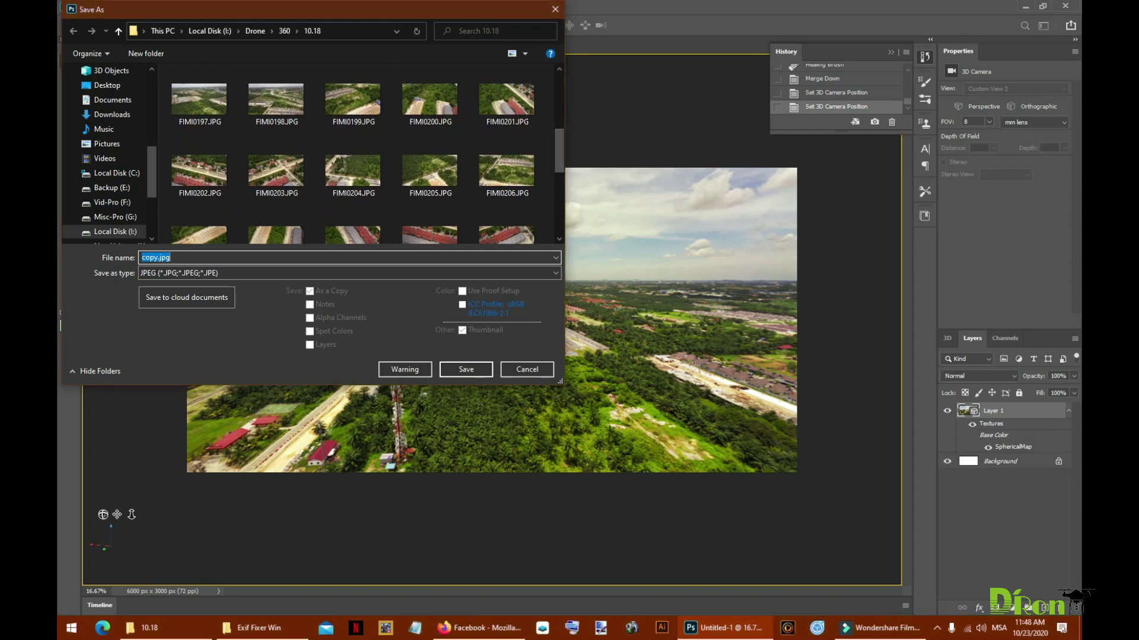
{"action": "scroll", "coordinate": [357, 152], "scroll_direction": "up", "scroll_amount": 4}
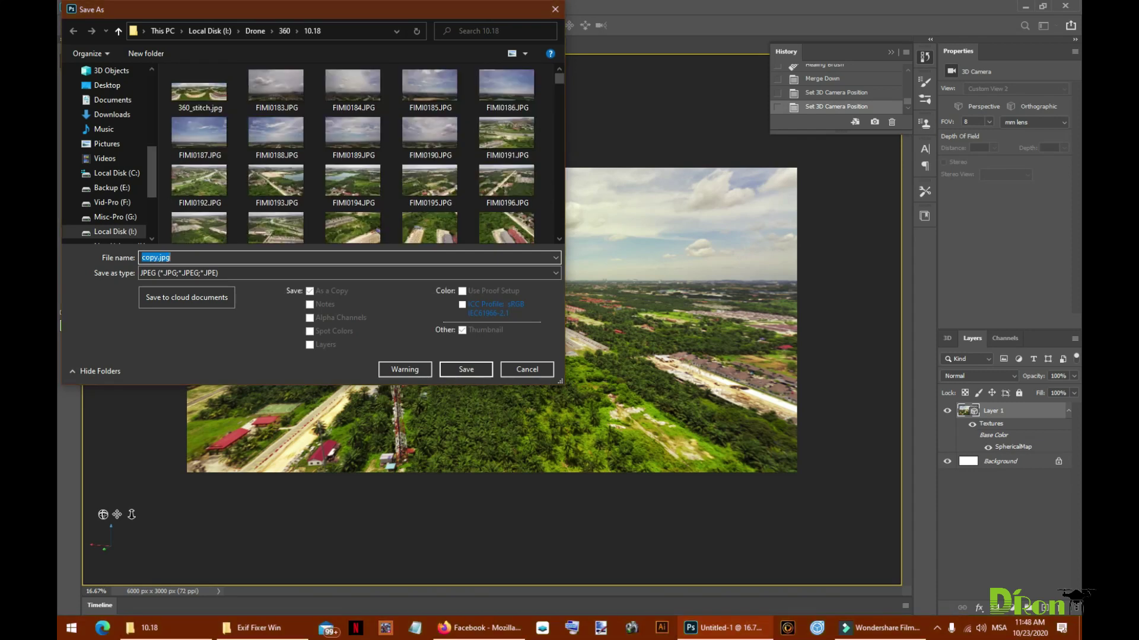
{"action": "left_click", "coordinate": [156, 257]}
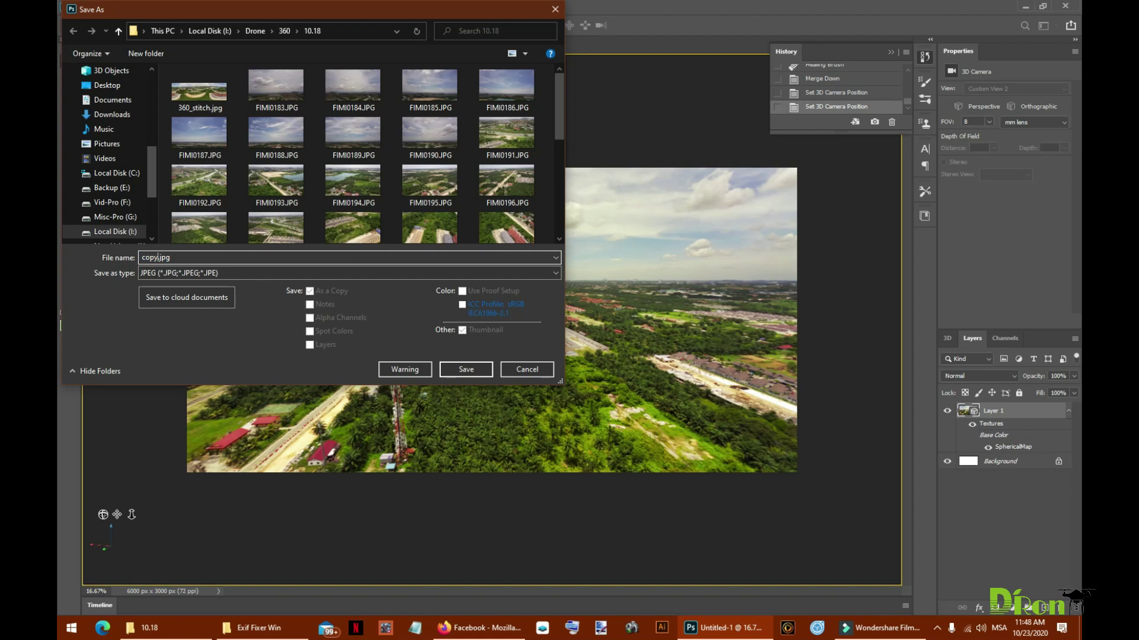
{"action": "key", "text": "BackSpace"}
{"action": "key", "text": "BackSpace"}
{"action": "key", "text": "BackSpace"}
{"action": "key", "text": "BackSpace"}
{"action": "type", "text": "my36"}
{"action": "type", "text": "0"}
{"action": "key", "text": "Return"}
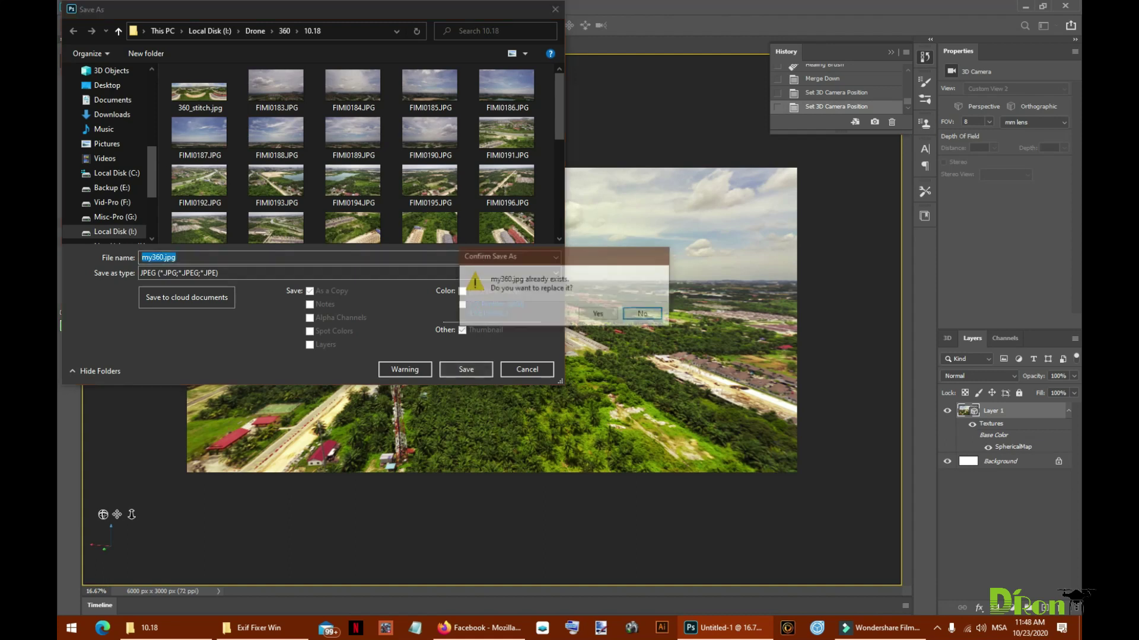
Replace the existing my360.jpg and close the Photoshop document
{"action": "key", "text": "Left"}
{"action": "key", "text": "Return"}
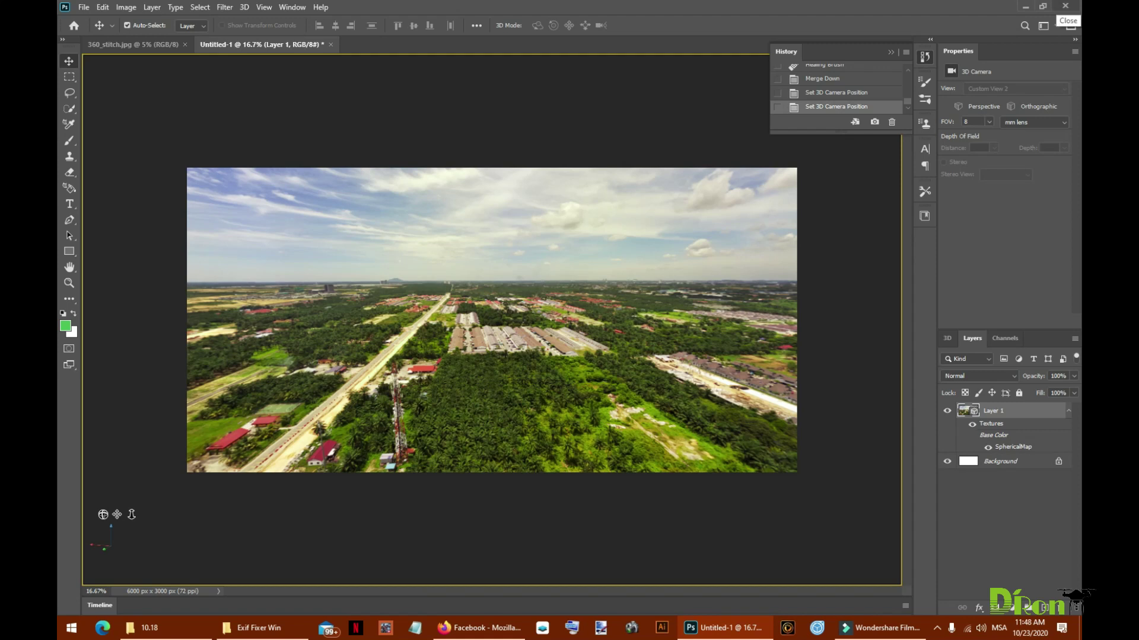
{"action": "left_click", "coordinate": [1065, 6]}
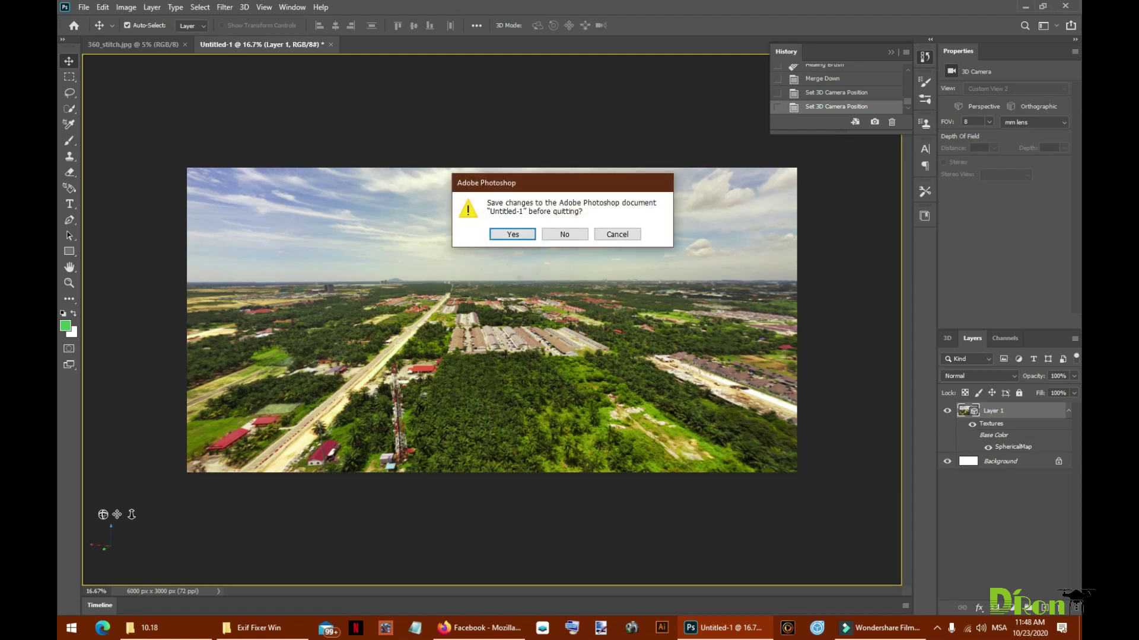
Discard the unsaved document, then load my360.jpg into Exif Fixer Win
{"action": "left_click", "coordinate": [564, 234]}
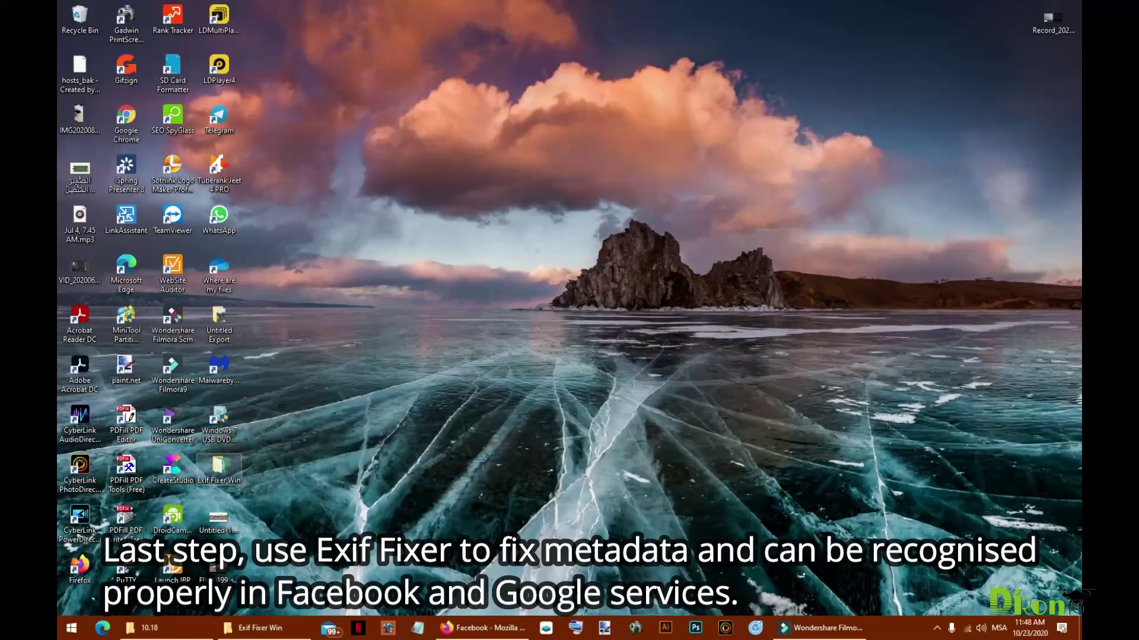
{"action": "double_click", "coordinate": [218, 469]}
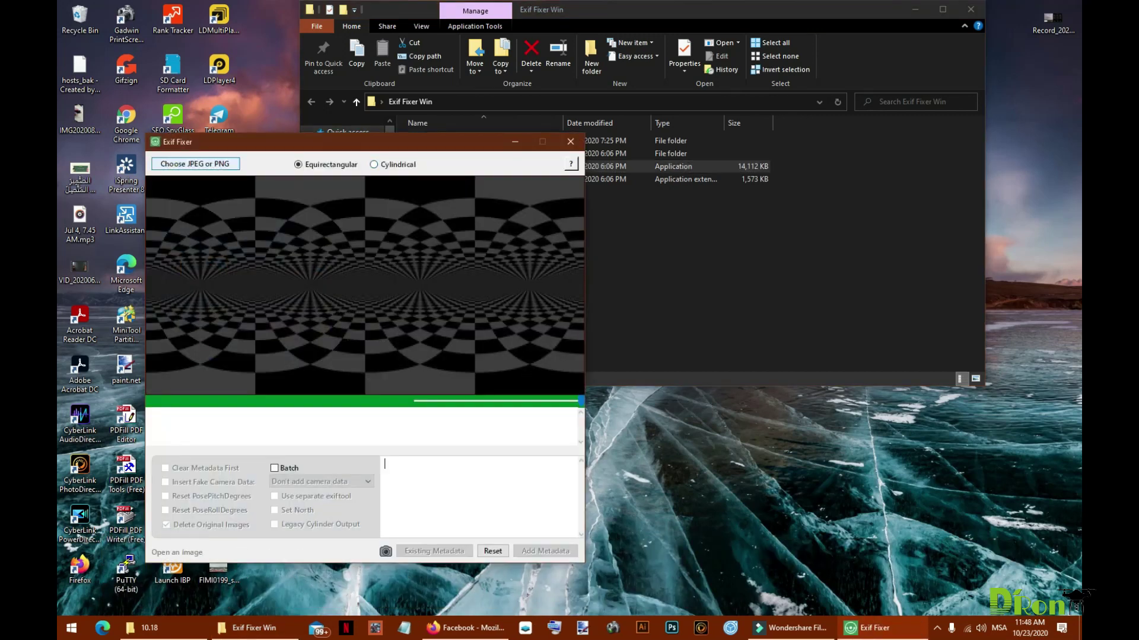
{"action": "left_click", "coordinate": [194, 164]}
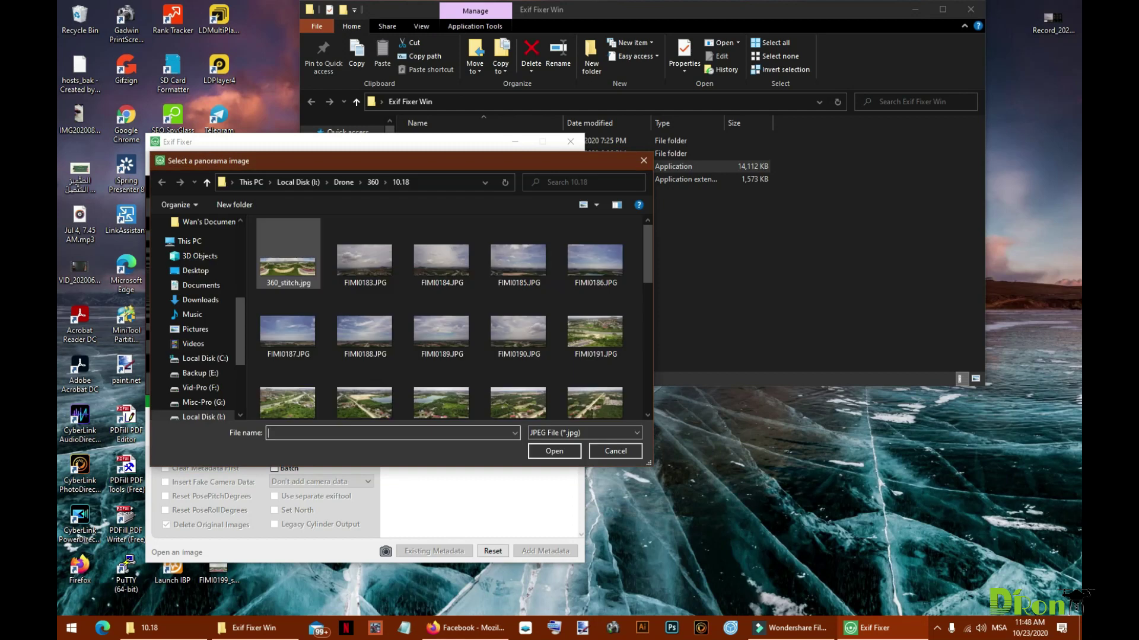
{"action": "scroll", "coordinate": [356, 302], "scroll_direction": "down", "scroll_amount": 10}
{"action": "left_click", "coordinate": [365, 391]}
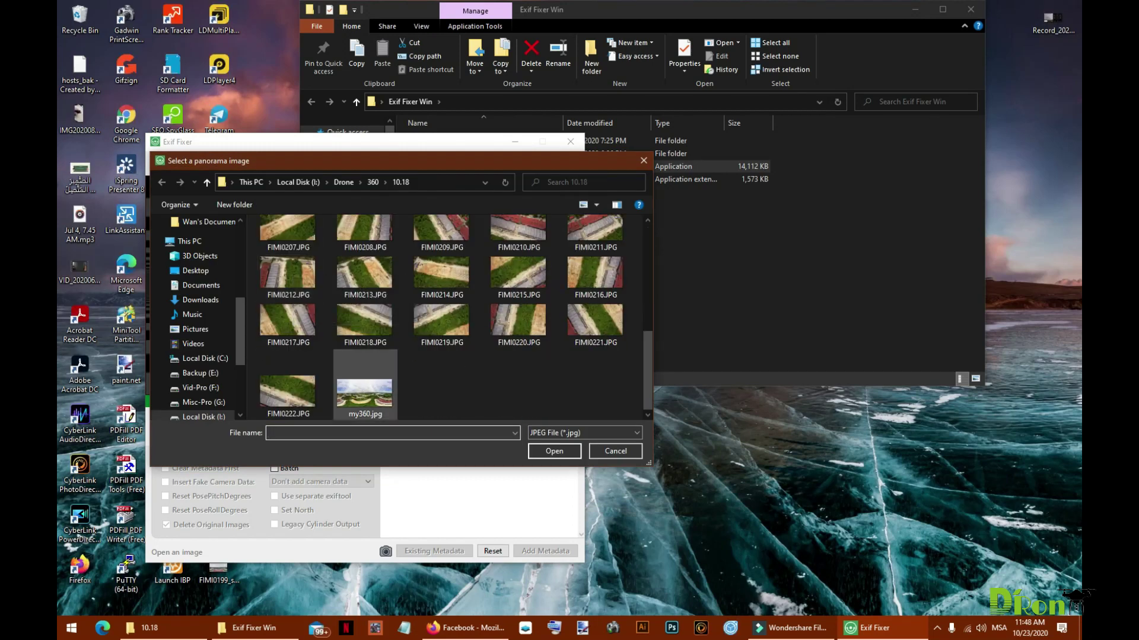
{"action": "left_click", "coordinate": [554, 451]}
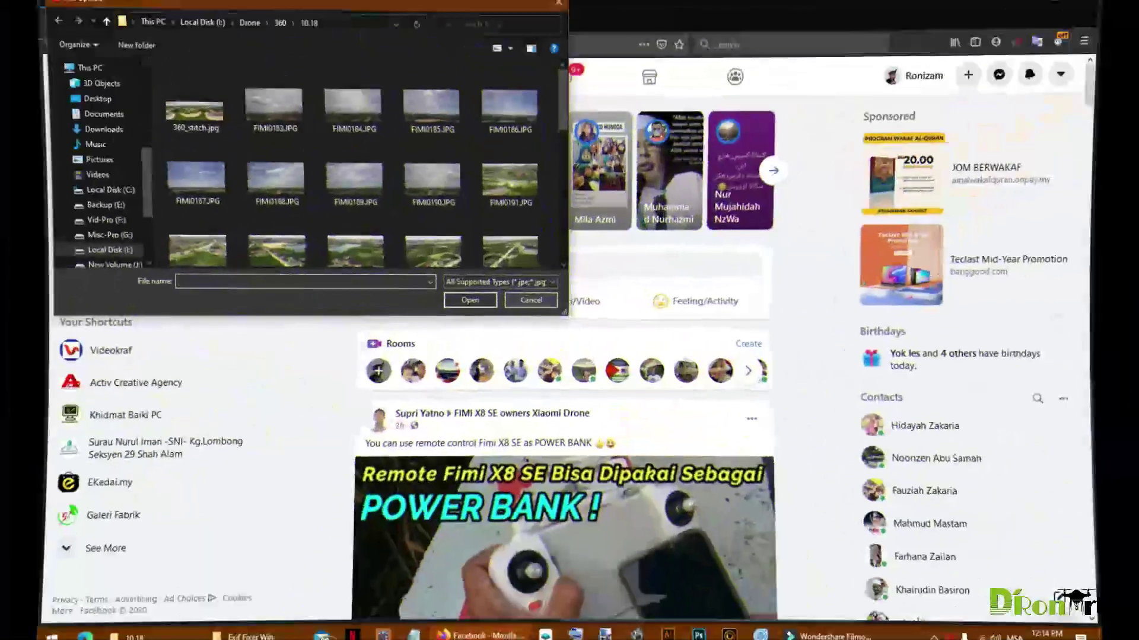
{"action": "scroll", "coordinate": [355, 170], "scroll_direction": "down", "scroll_amount": 5}
{"action": "scroll", "coordinate": [356, 169], "scroll_direction": "down", "scroll_amount": 5}
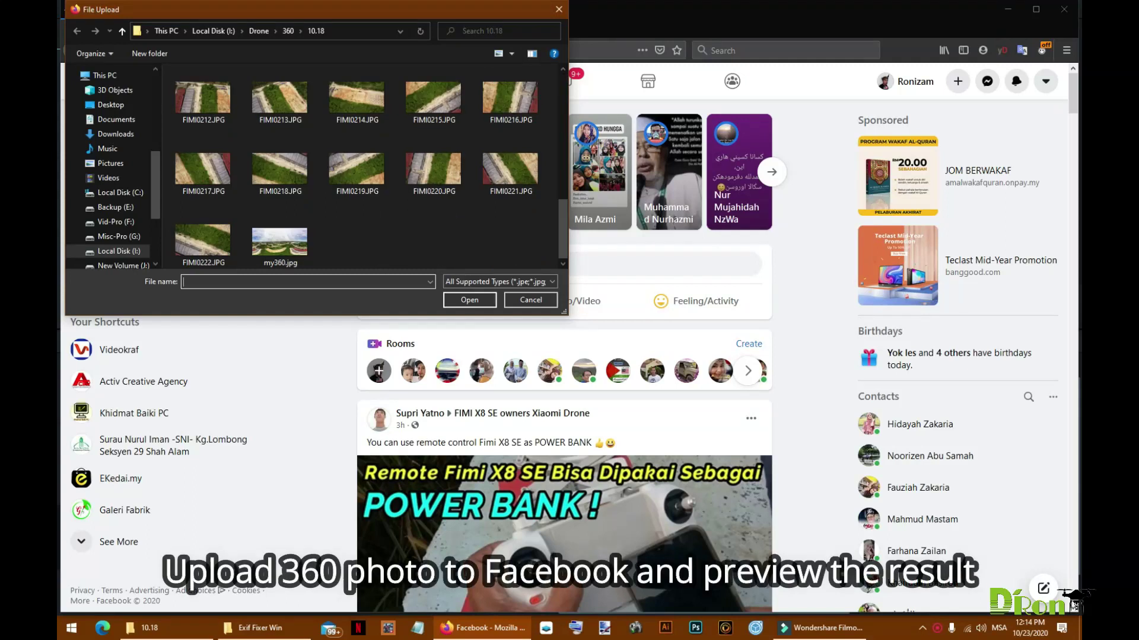
Attach my360.jpg to the new Facebook post
{"action": "left_click", "coordinate": [280, 242]}
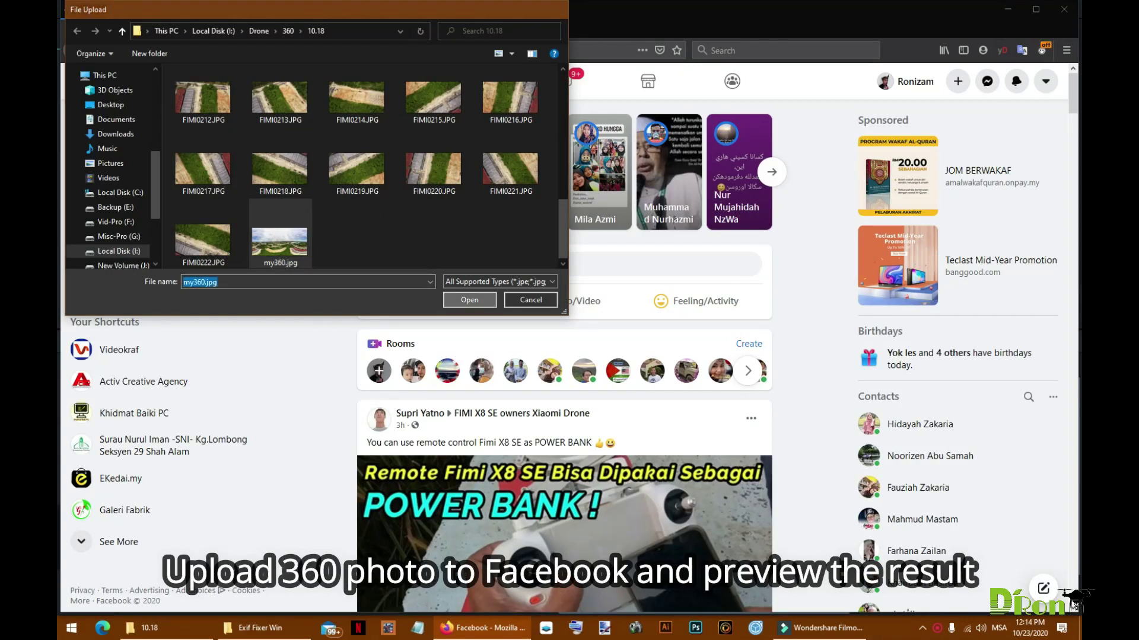
{"action": "key", "text": "Return"}
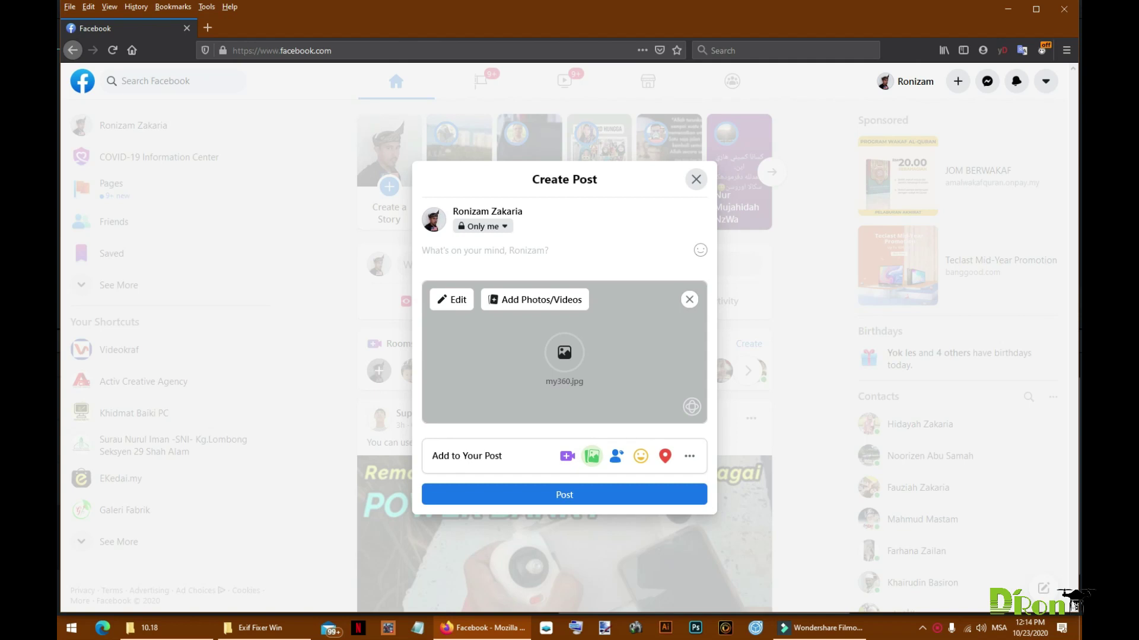
{"action": "type", "text": "36"}
{"action": "type", "text": "0 ph"}
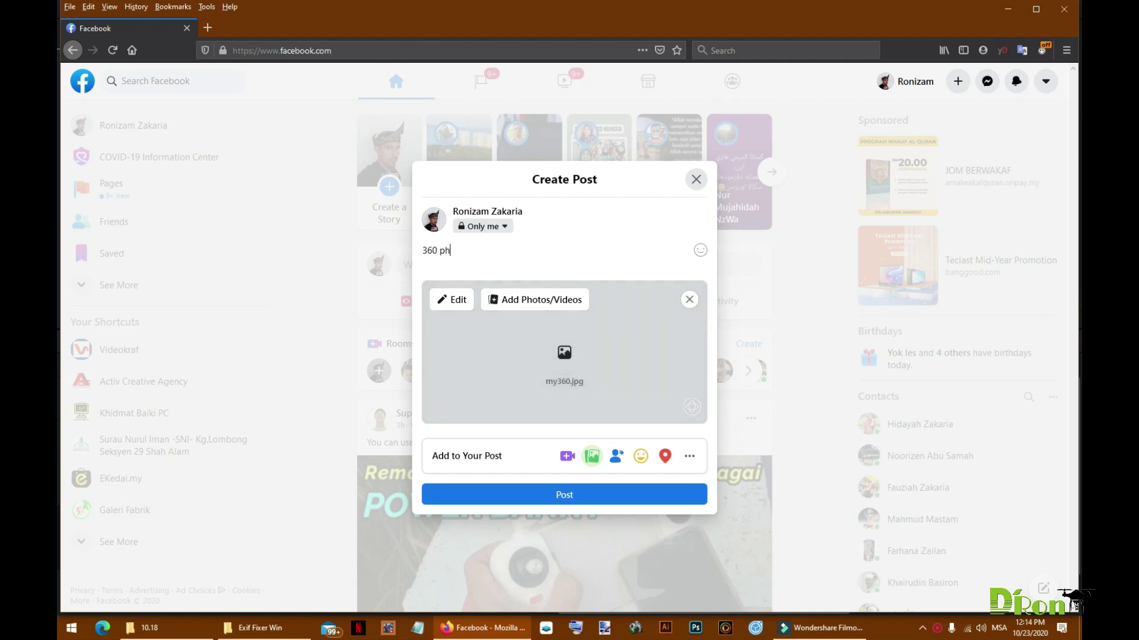
{"action": "type", "text": "oto"}
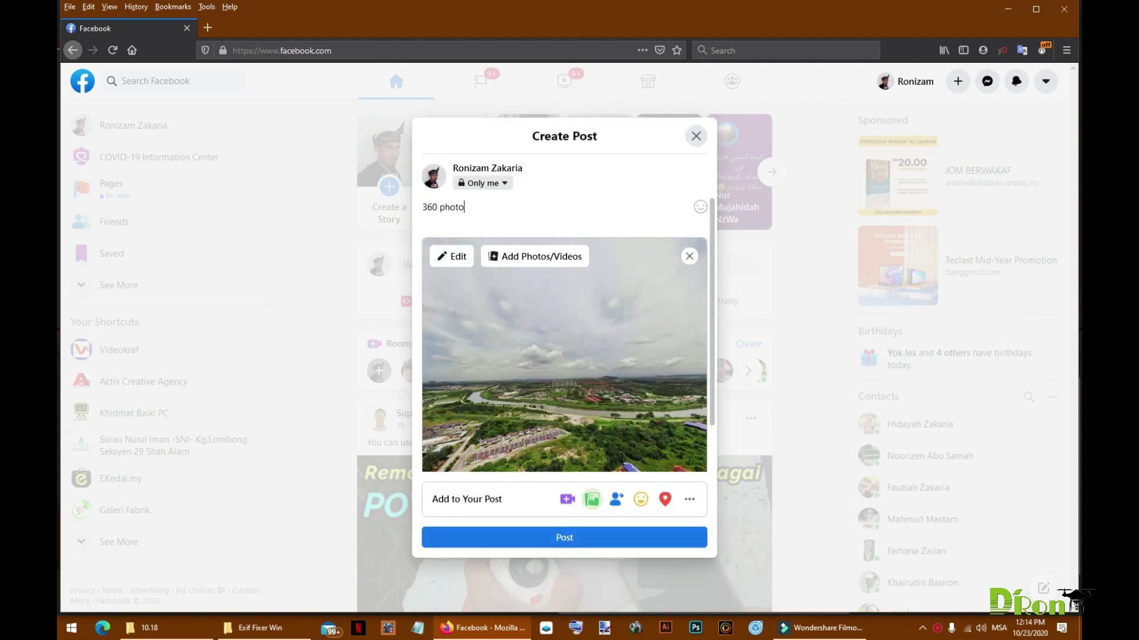
Publish the '360 photo' post
{"action": "left_click", "coordinate": [564, 538]}
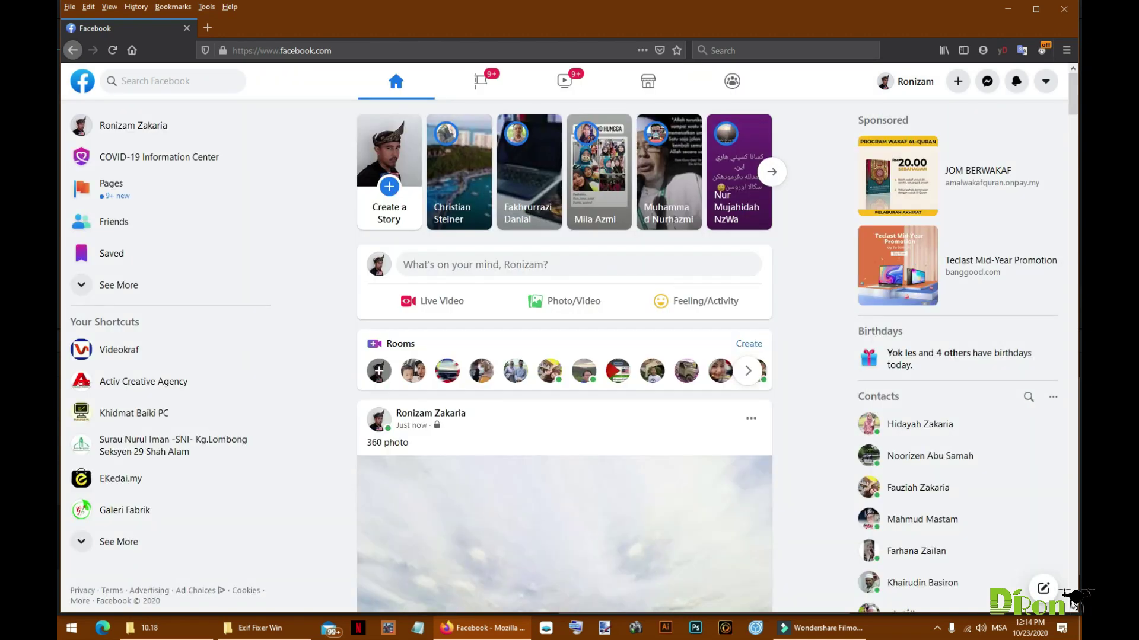
{"action": "scroll", "coordinate": [563, 357], "scroll_direction": "down", "scroll_amount": 3}
{"action": "scroll", "coordinate": [564, 356], "scroll_direction": "down", "scroll_amount": 2}
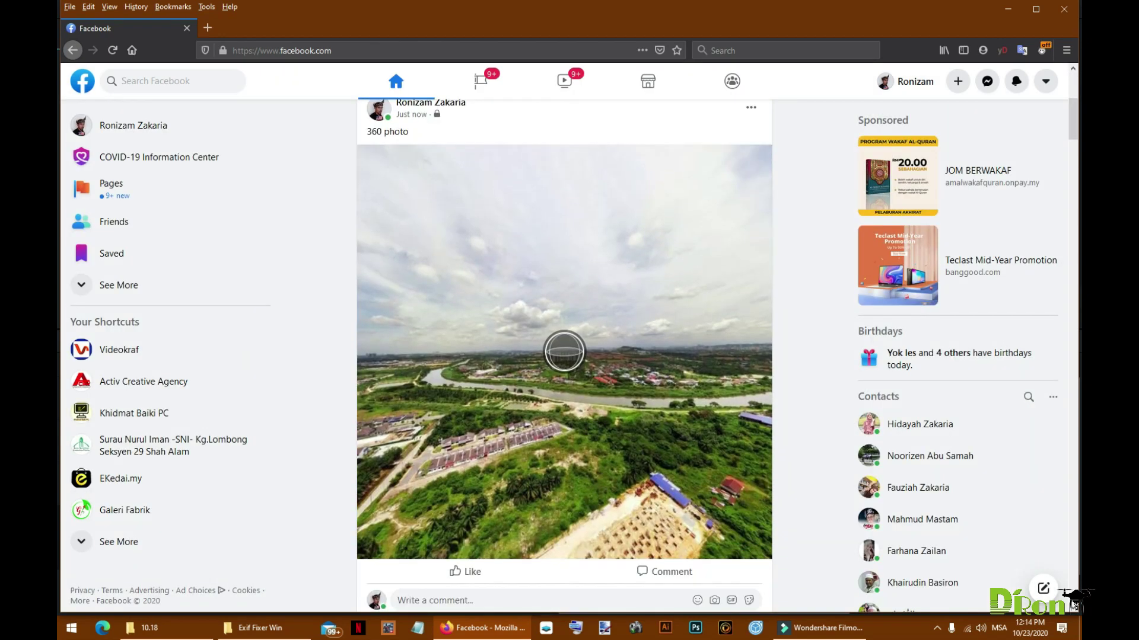